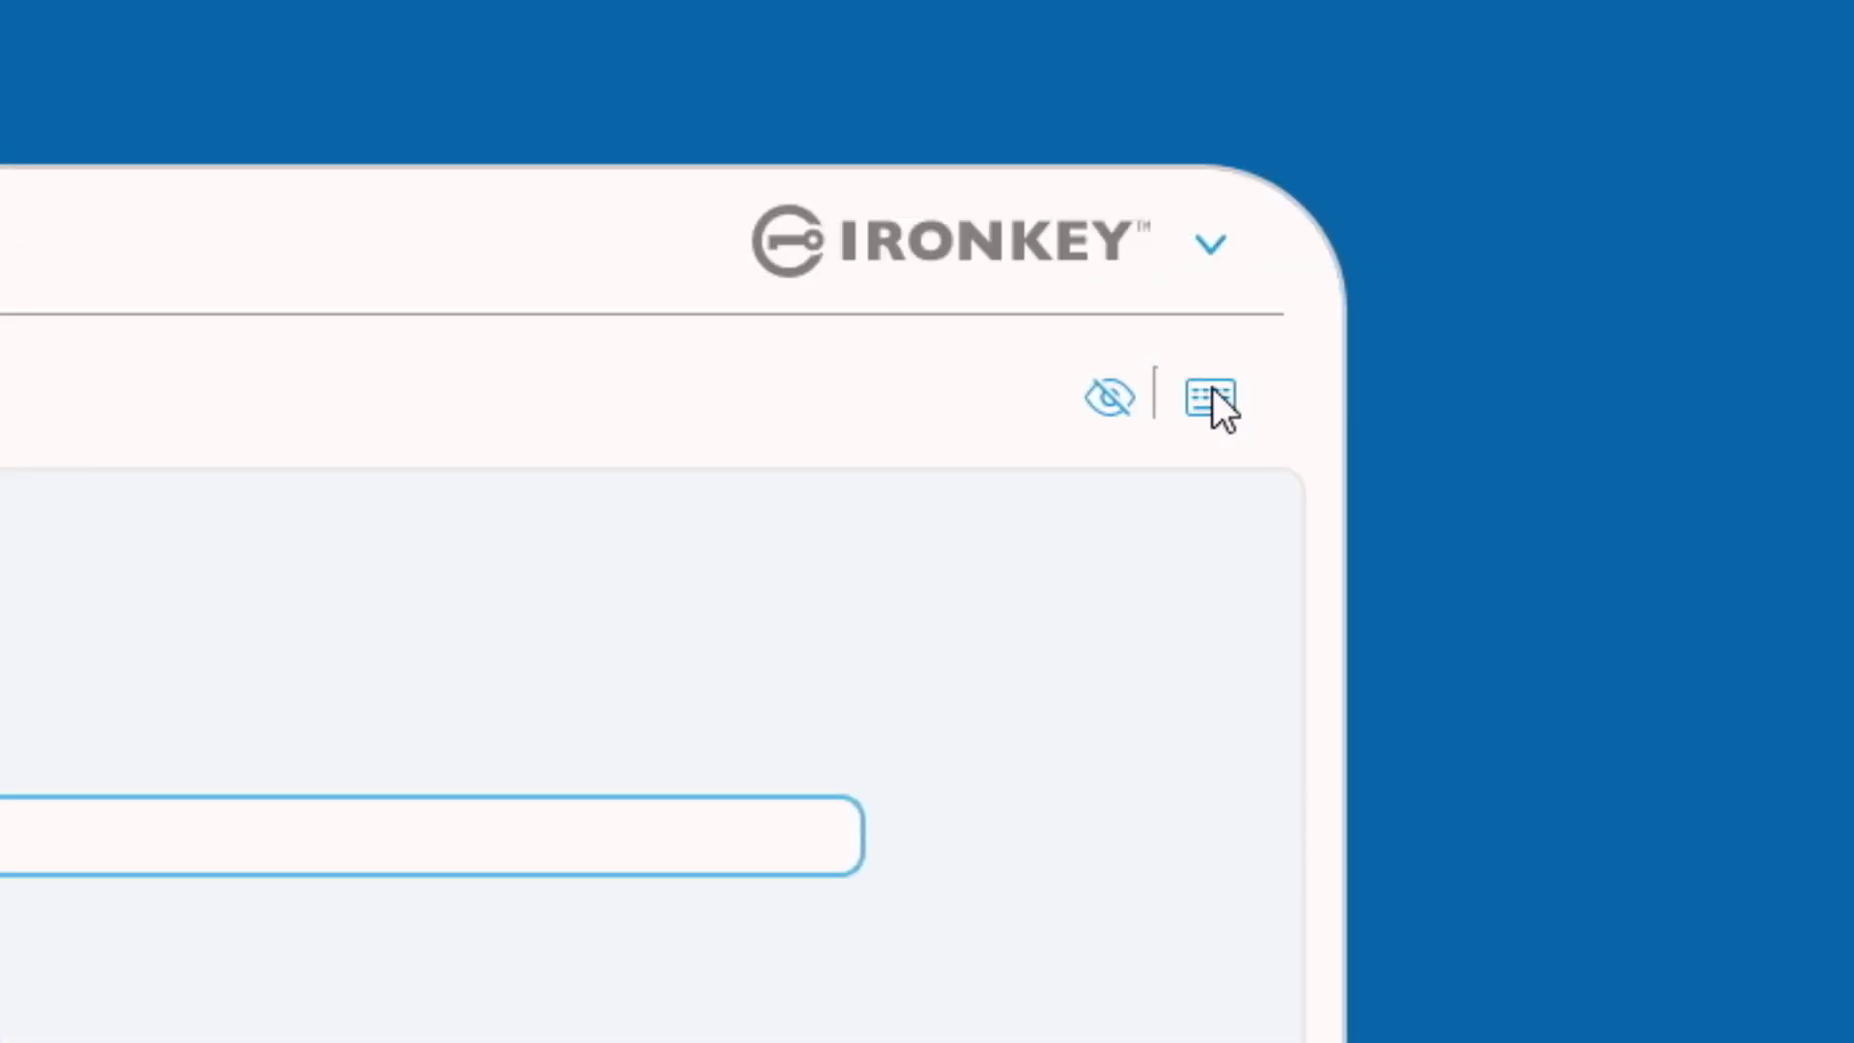
# Log in to the VP50 as admin using the virtual keyboard, revealing the password first.
pyautogui.click(1213, 391)
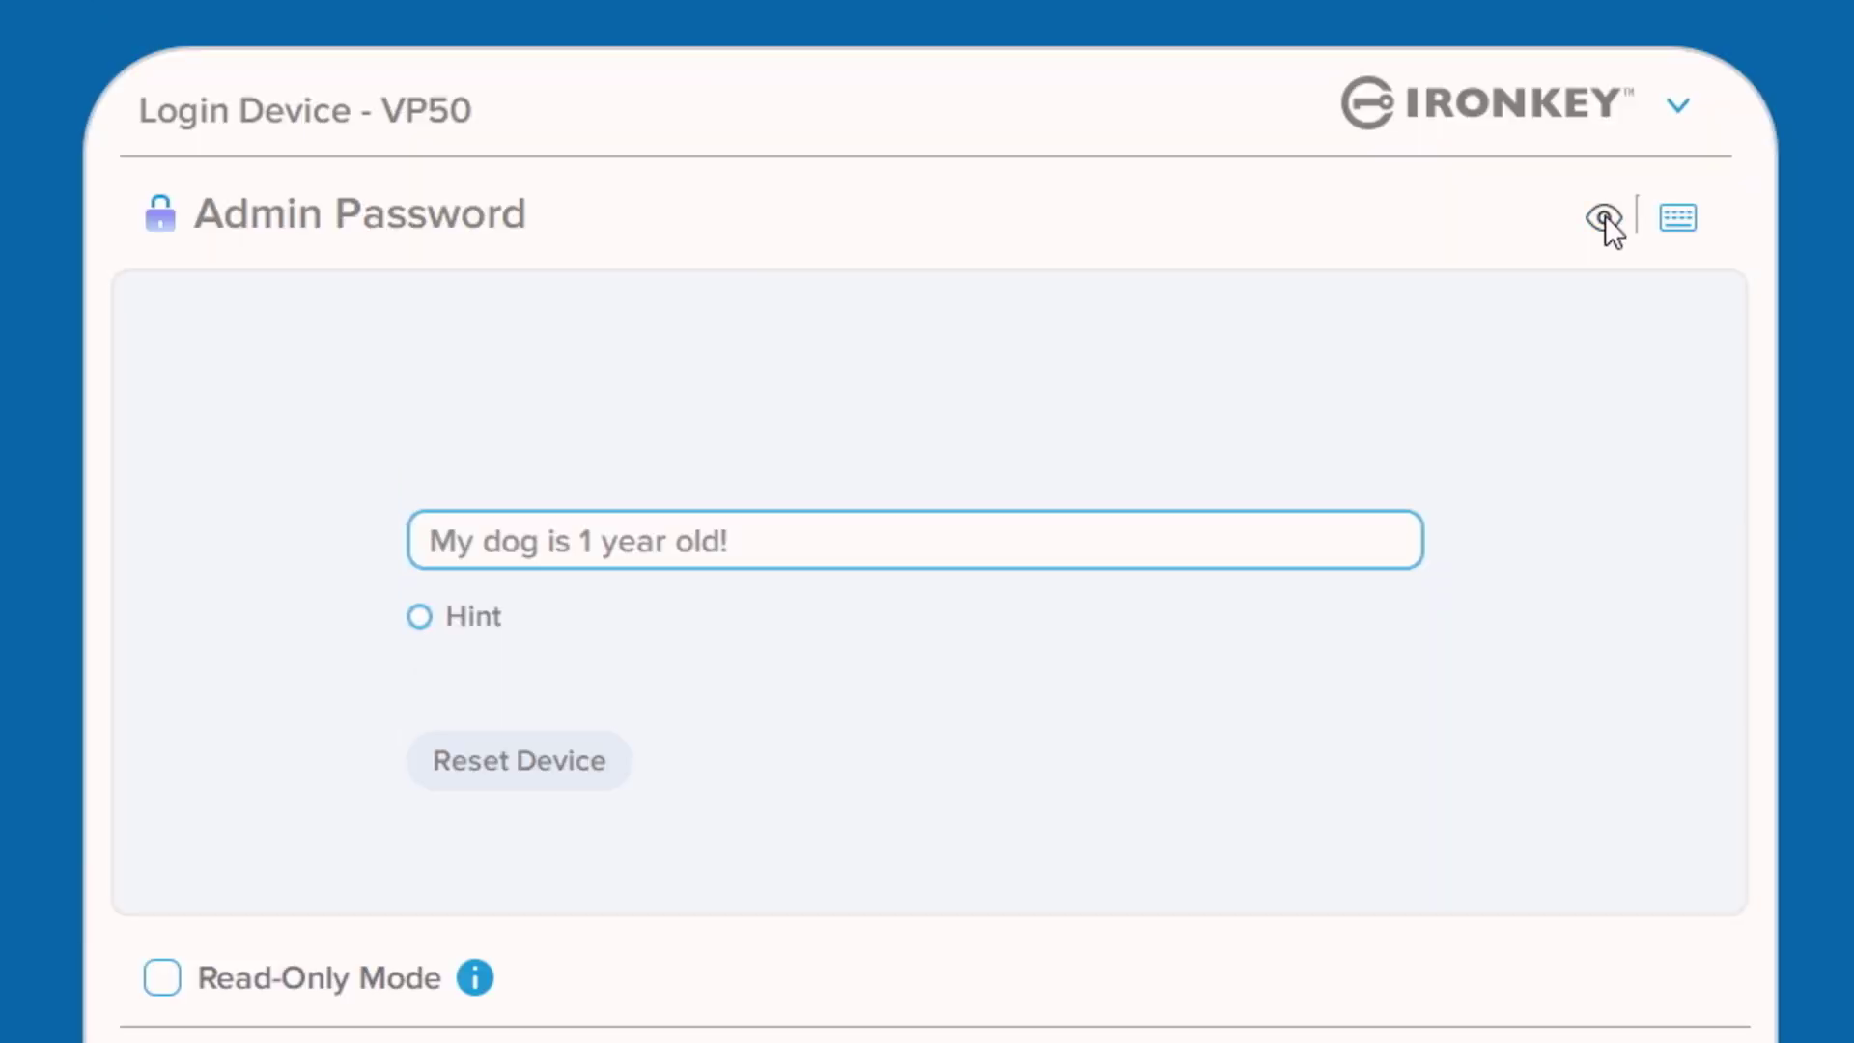
pyautogui.click(1604, 217)
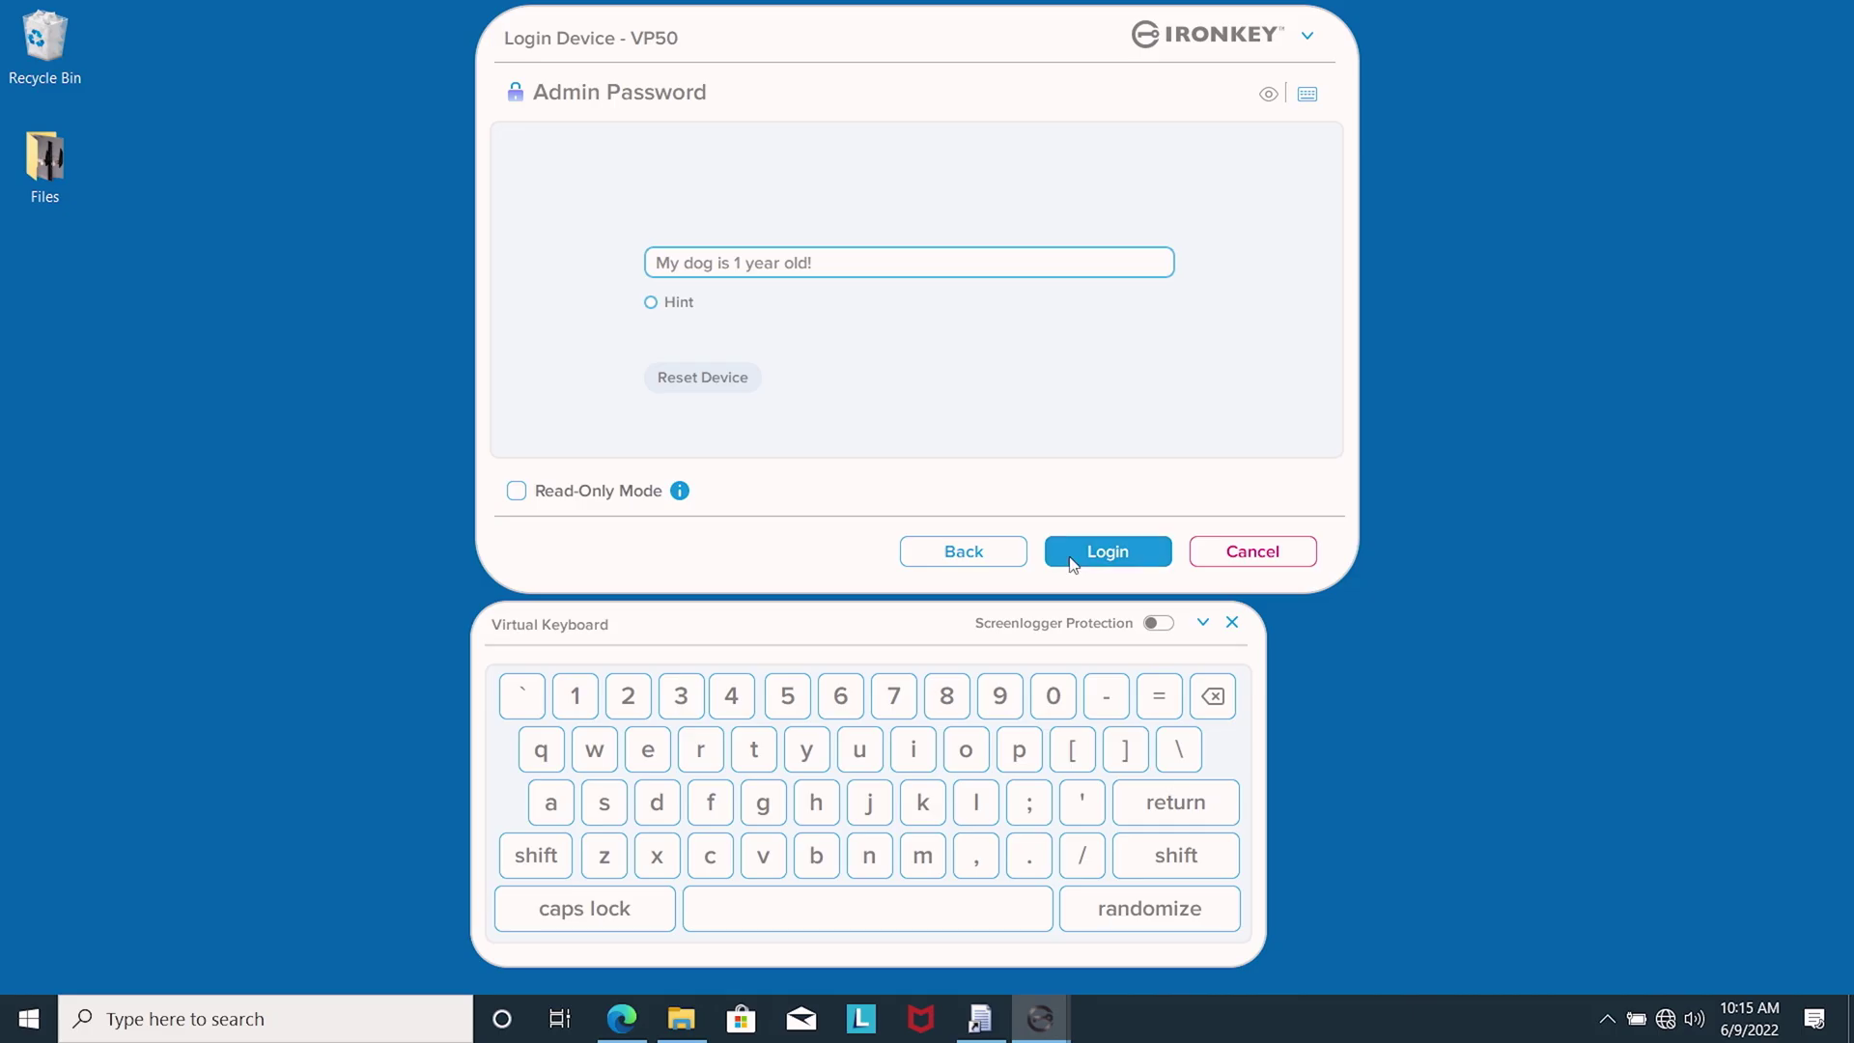
pyautogui.click(1070, 558)
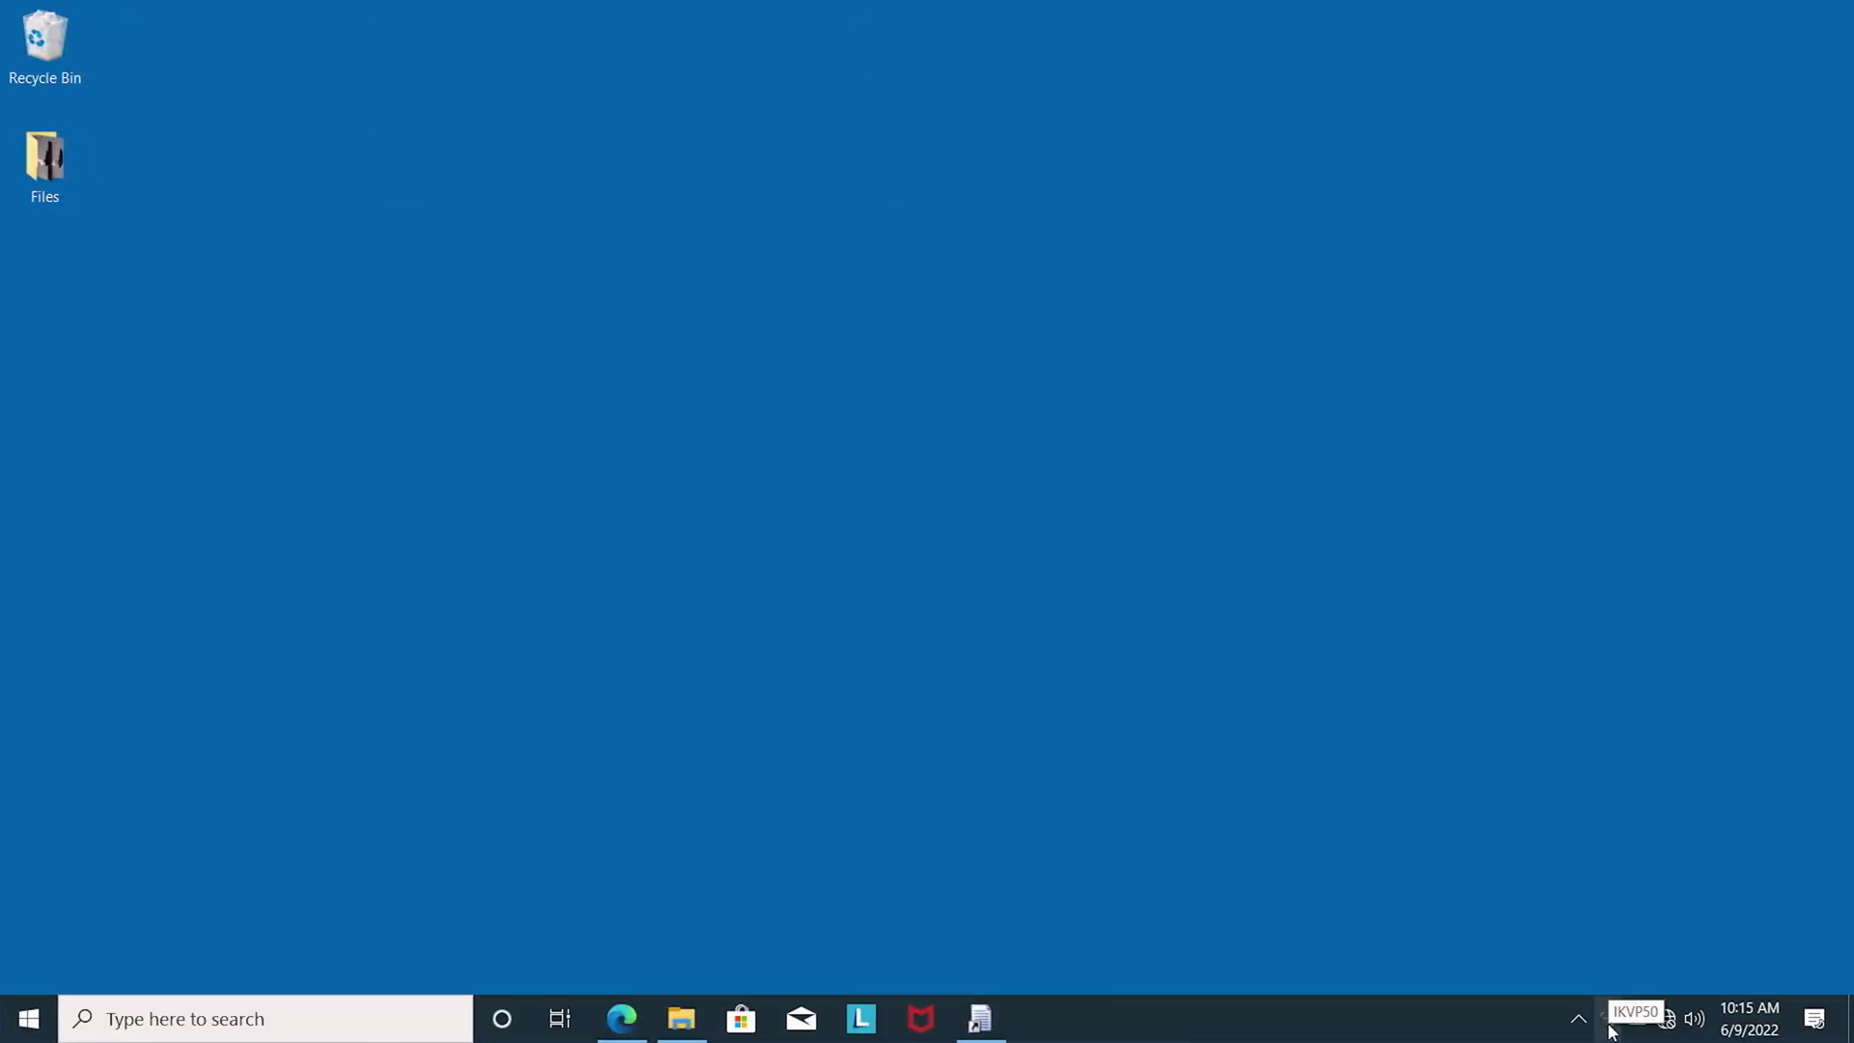
# Bring up the VP50 tray icon's context menu.
pyautogui.rightClick(1471, 1013)
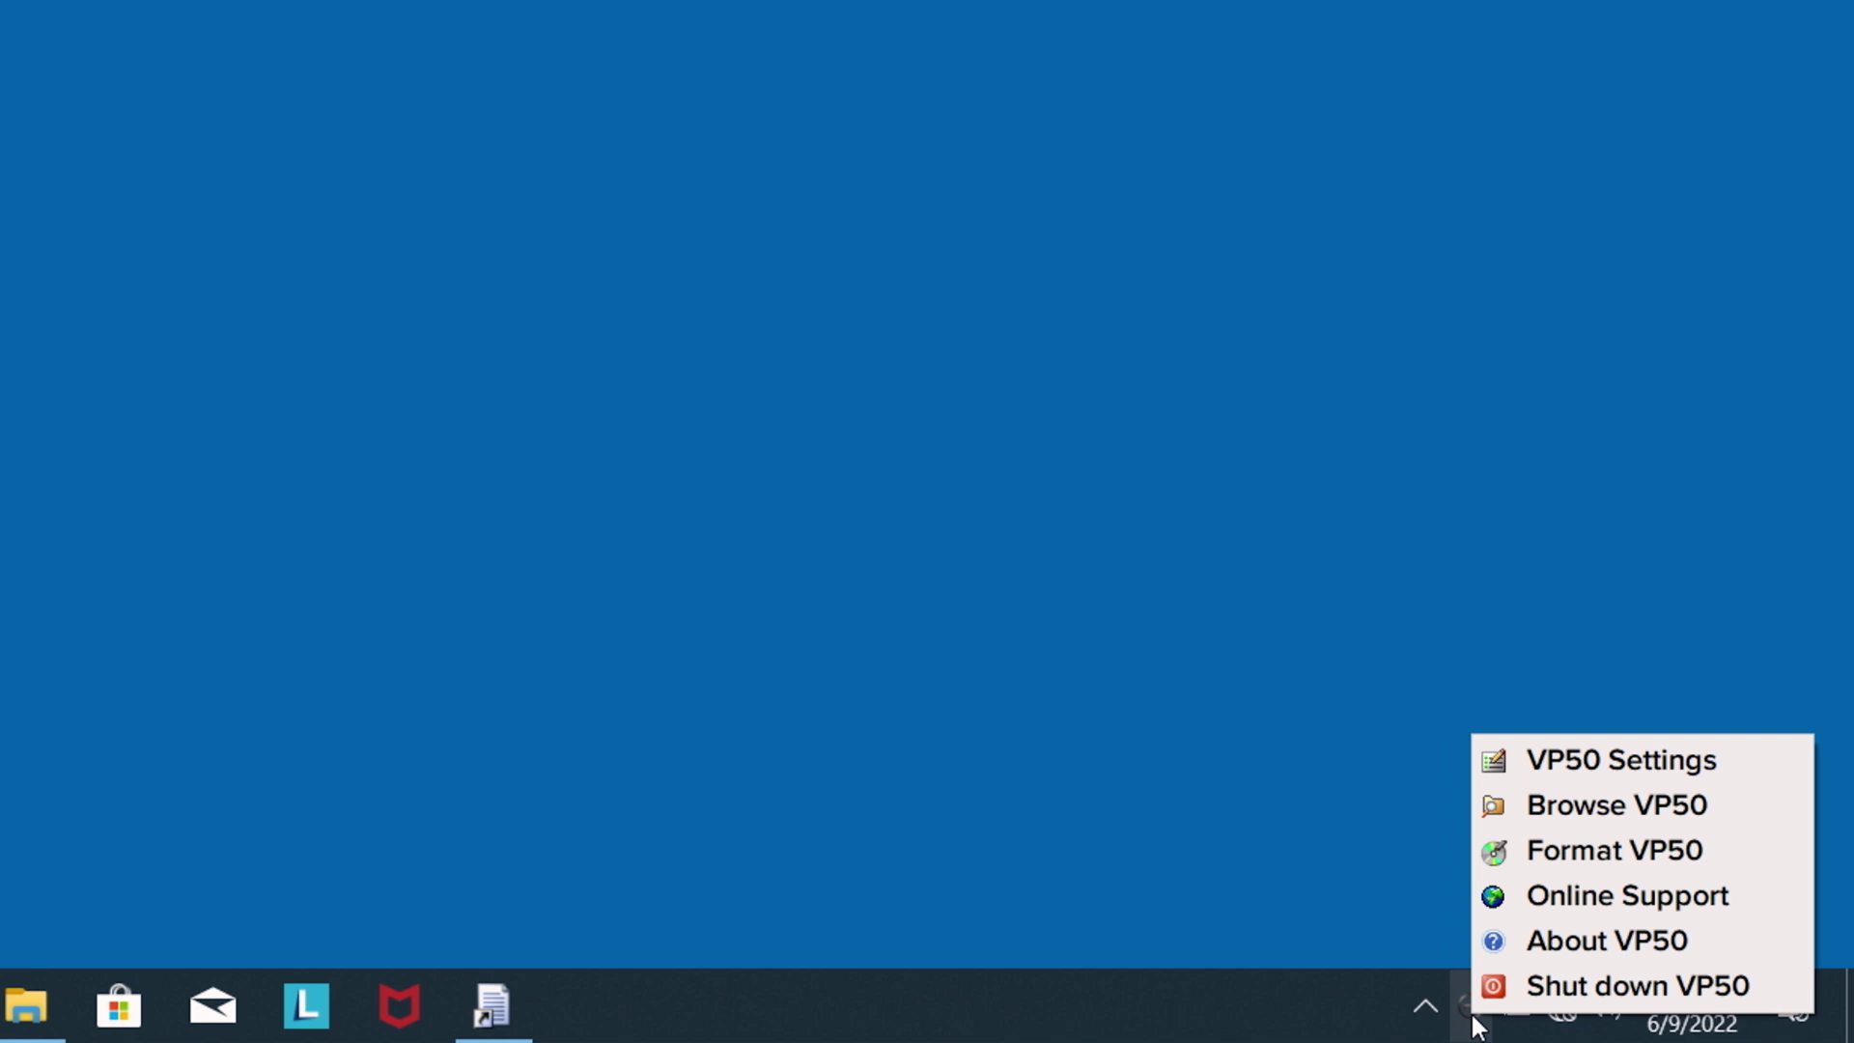
# Open VP50 Settings and look through the Contact Info, Language and Admin Options tabs.
pyautogui.click(1587, 760)
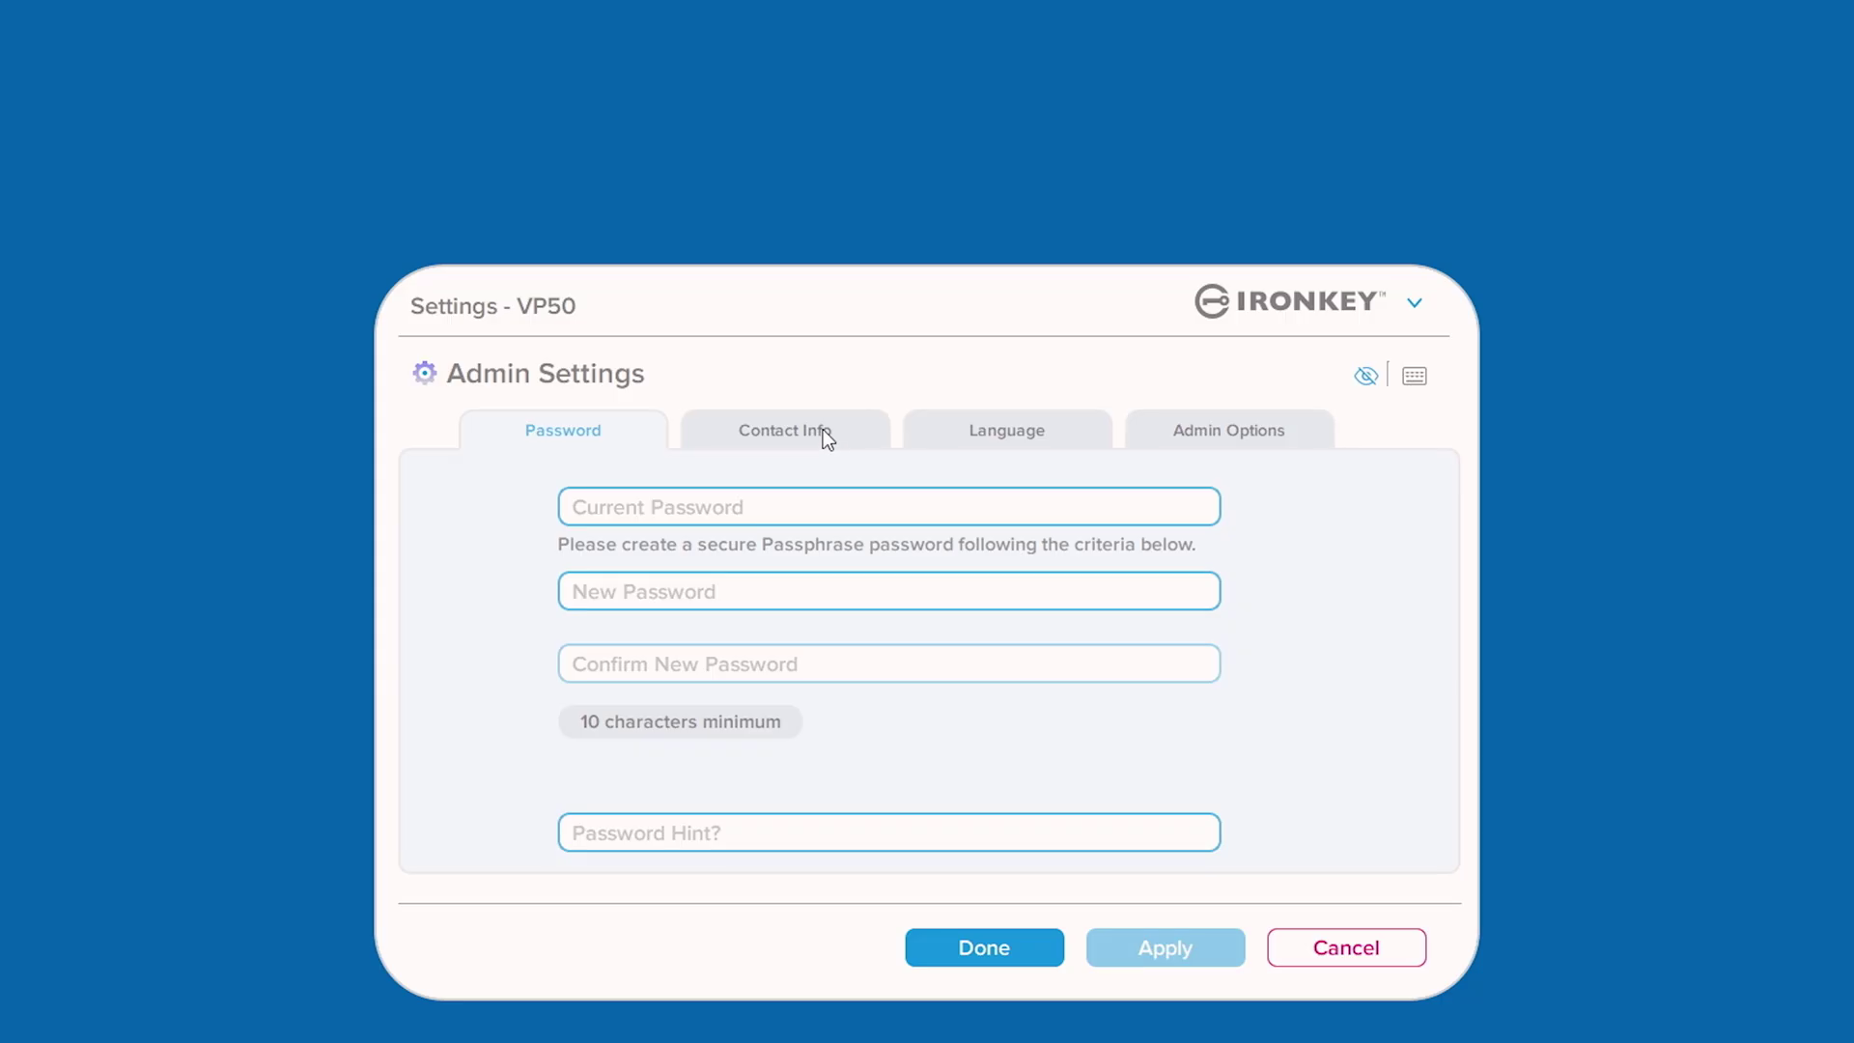
pyautogui.click(822, 430)
pyautogui.click(950, 438)
pyautogui.click(1163, 435)
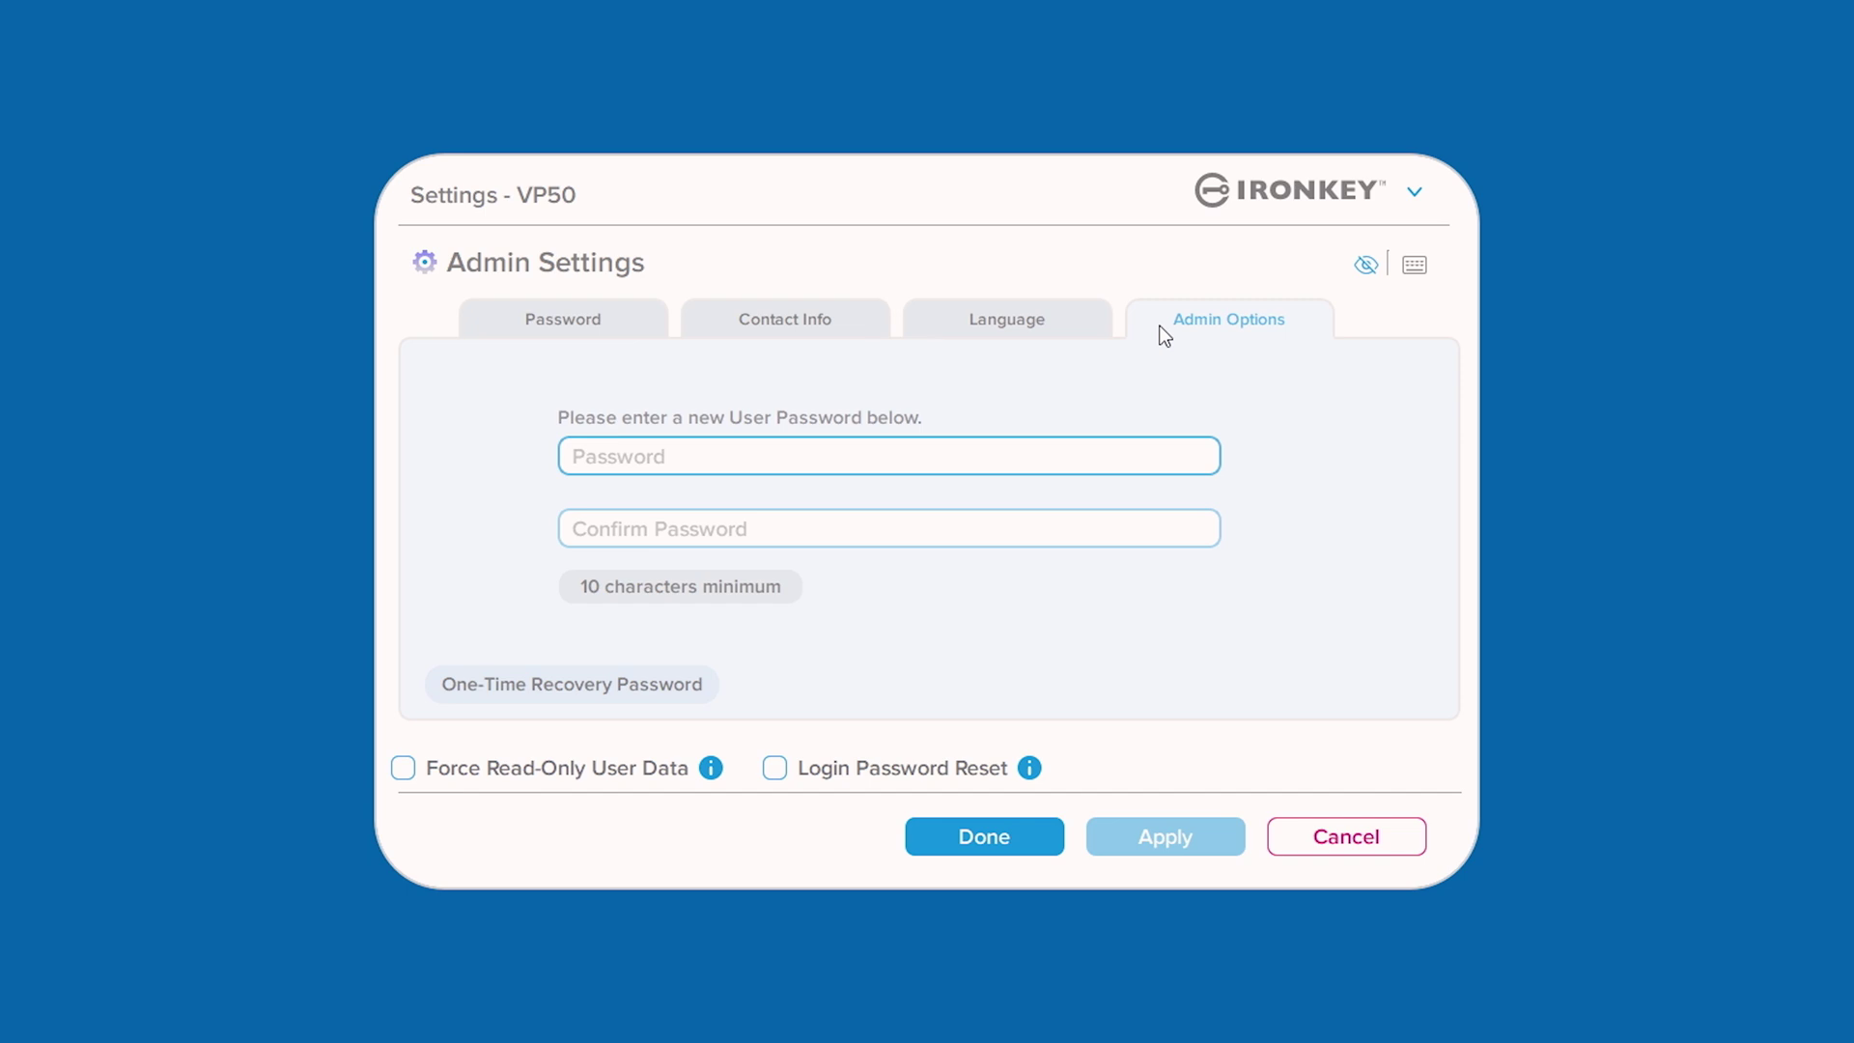
# Set the language to Français and confirm the change with the password.
pyautogui.click(1006, 318)
pyautogui.click(944, 492)
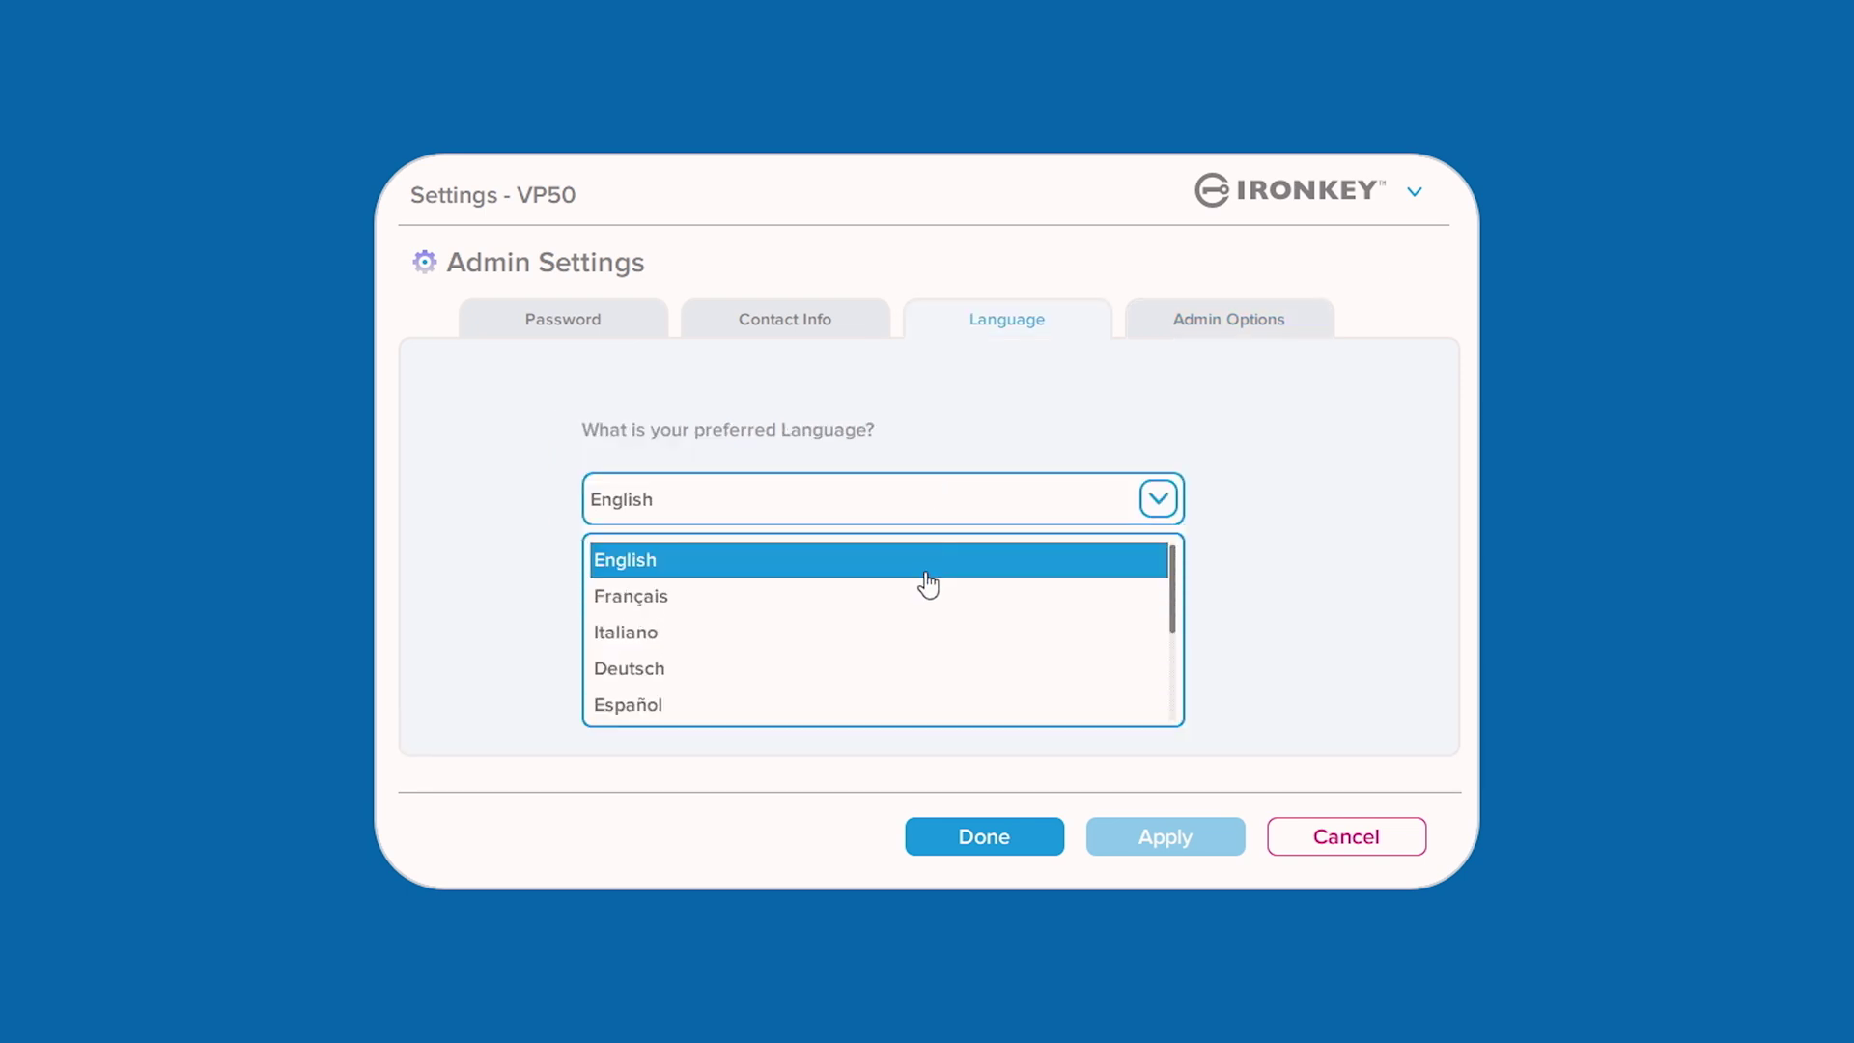
pyautogui.click(918, 596)
pyautogui.write('******')
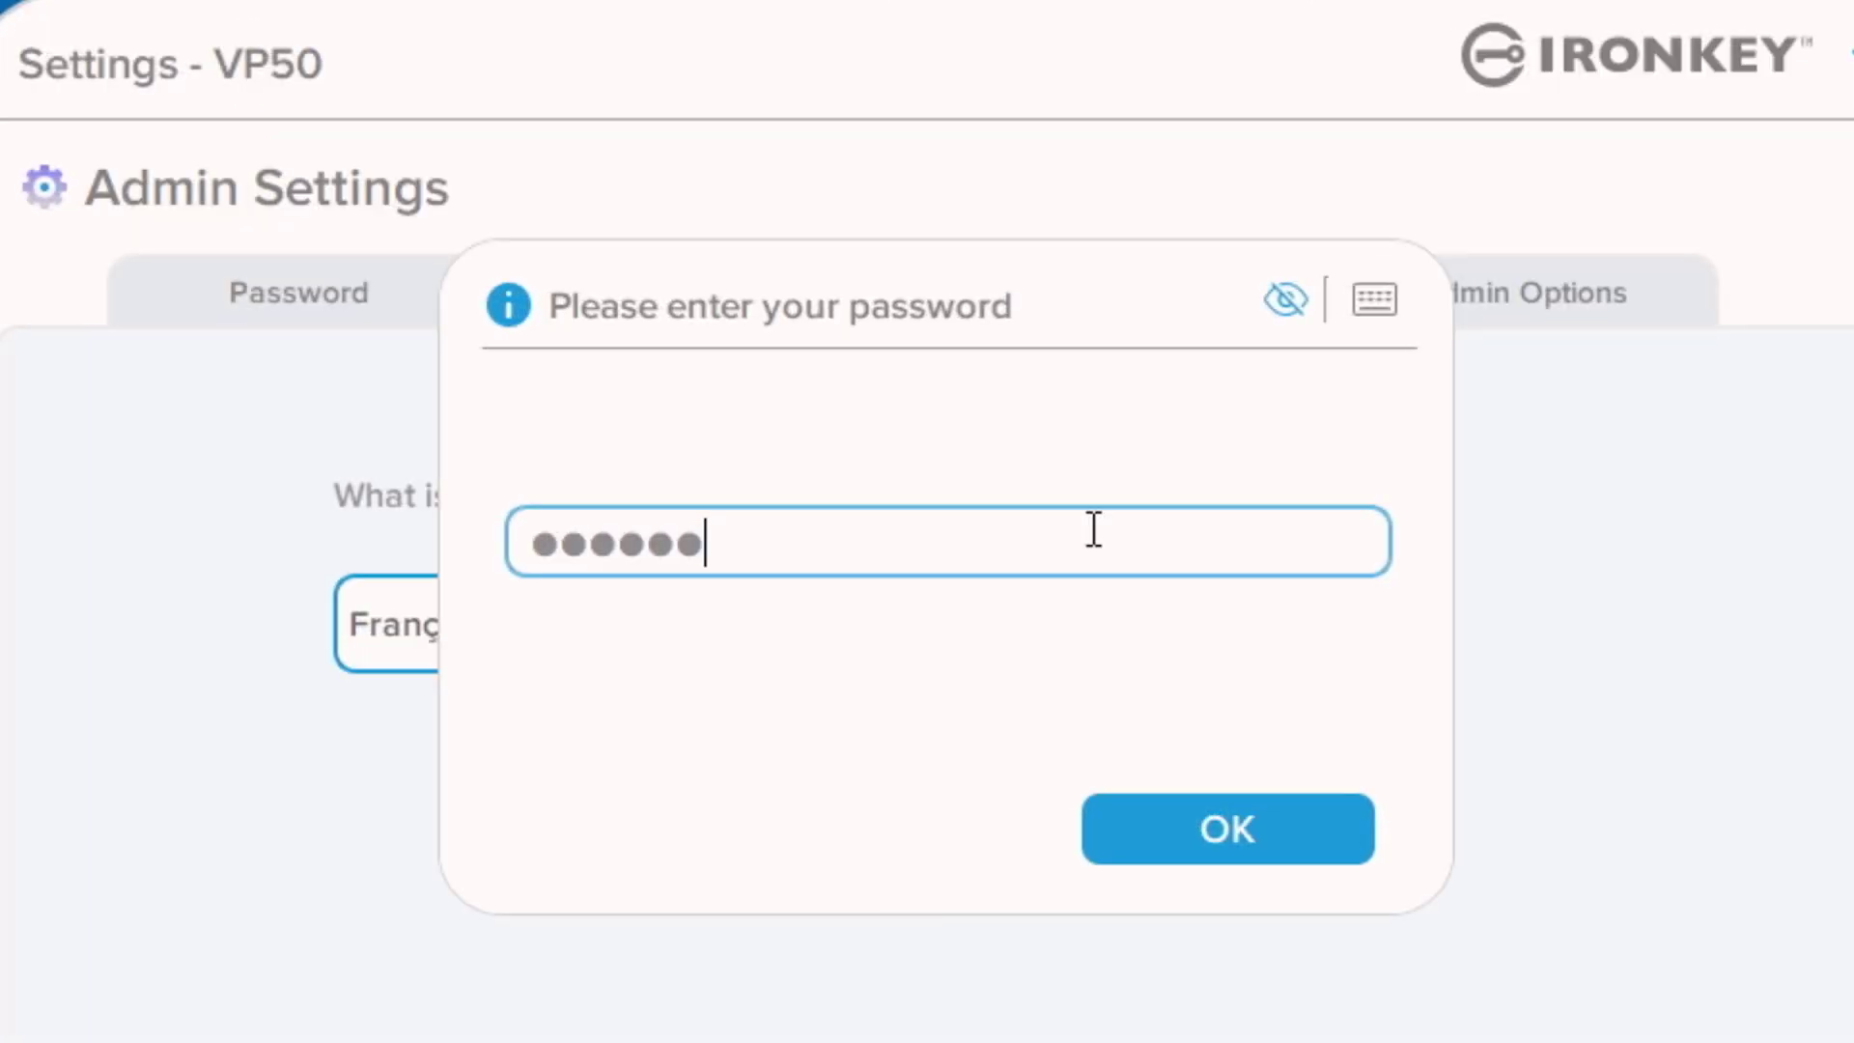
pyautogui.write('***************')
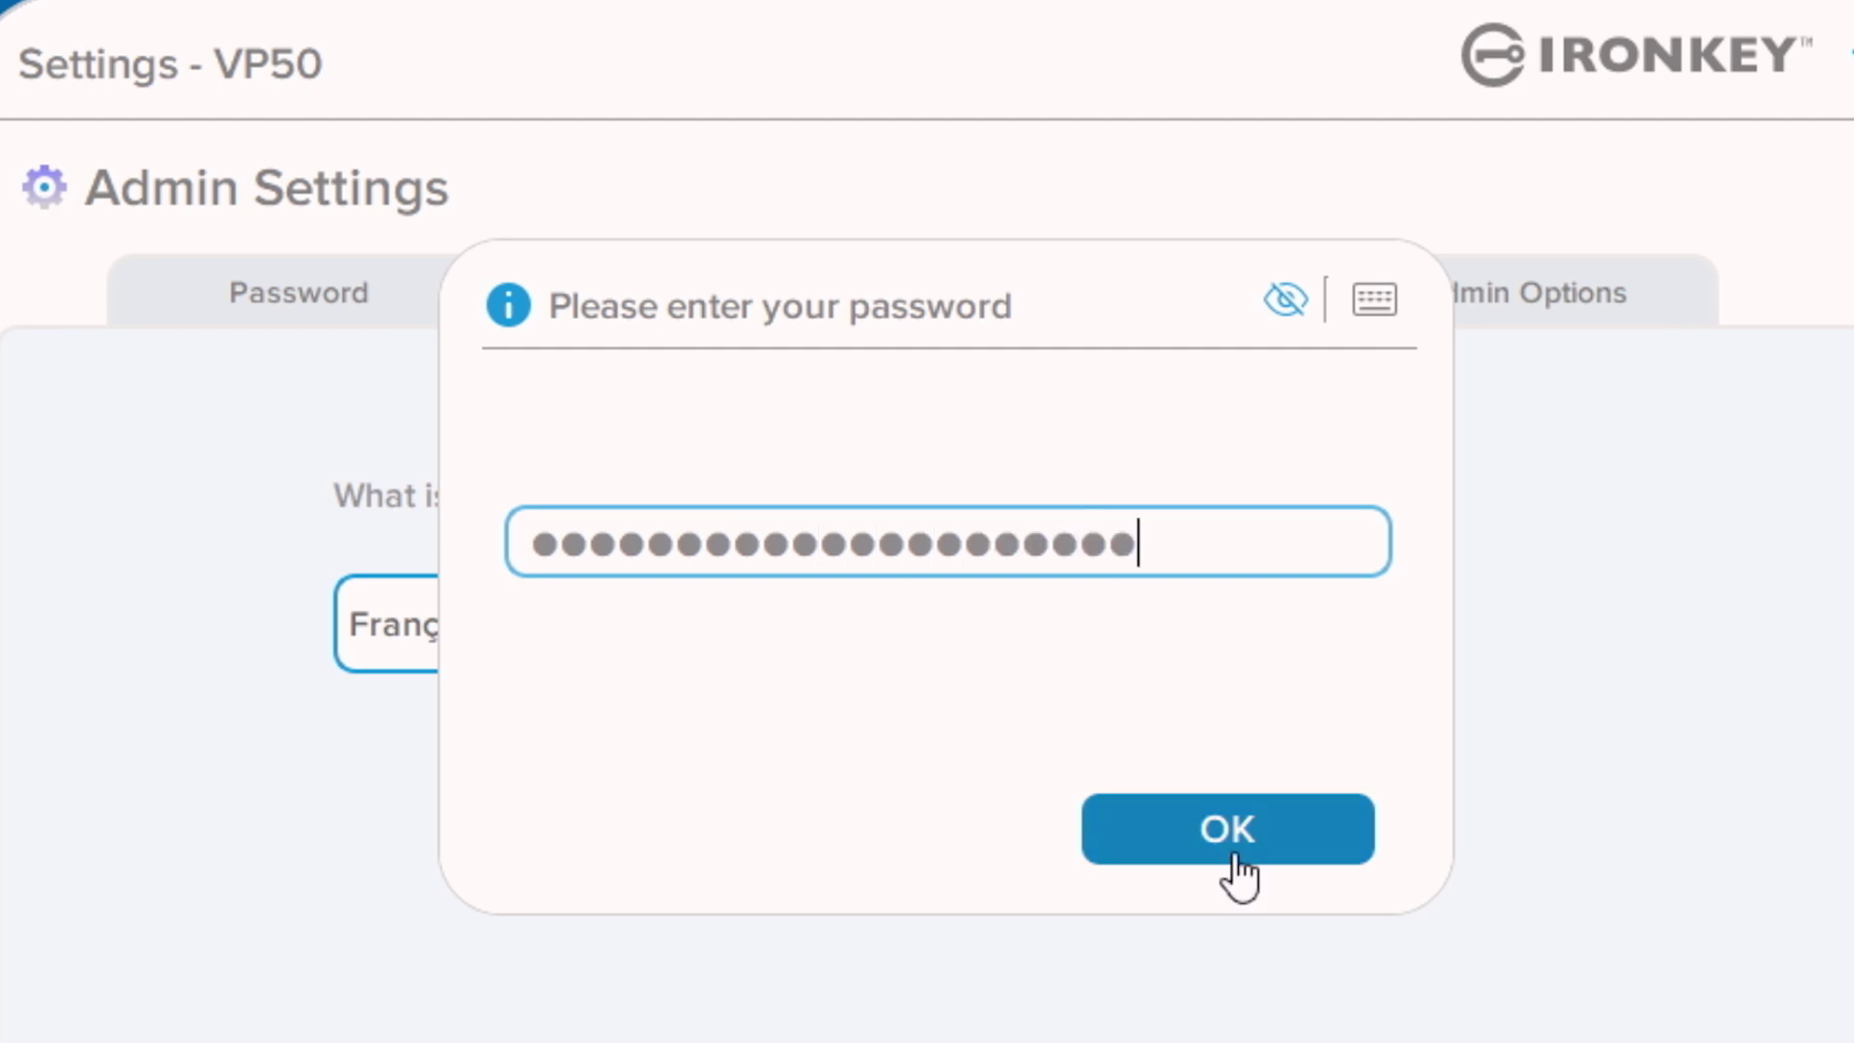
pyautogui.click(1237, 874)
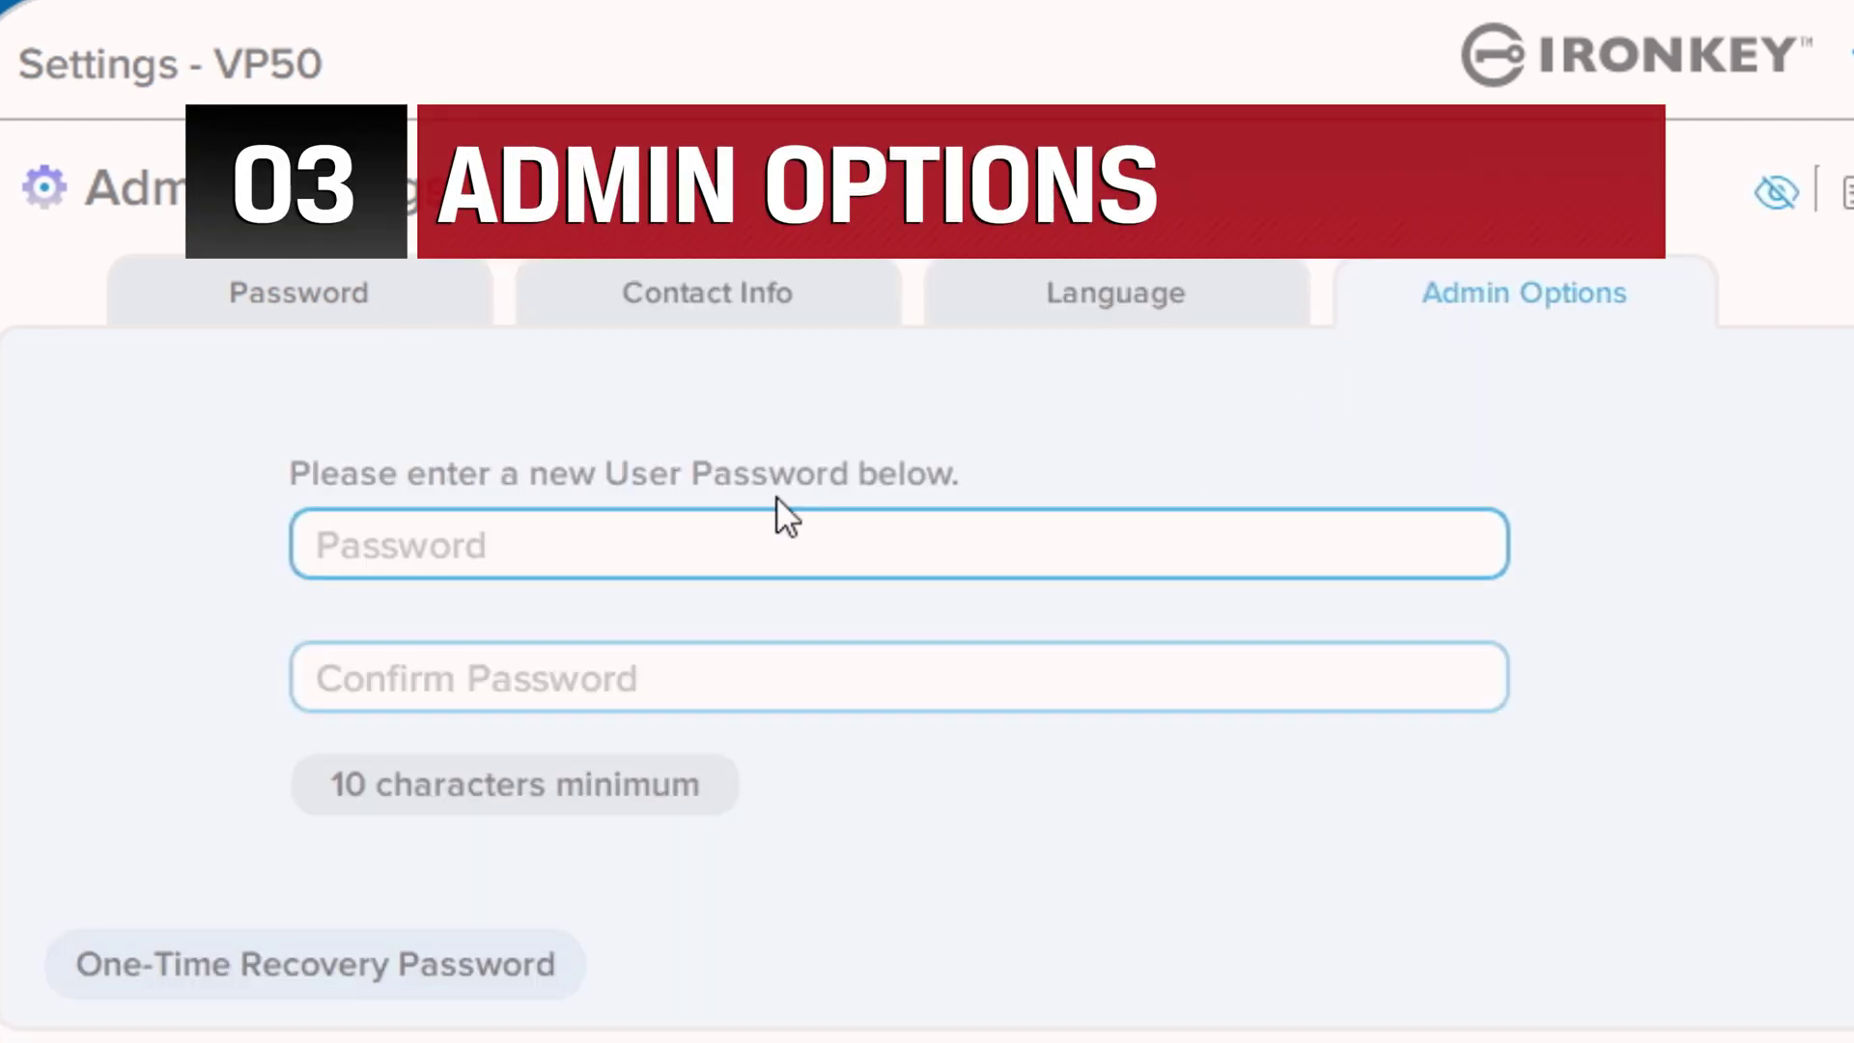
# Go from the Admin Options tab to the One-Time Recovery Password page.
pyautogui.click(497, 681)
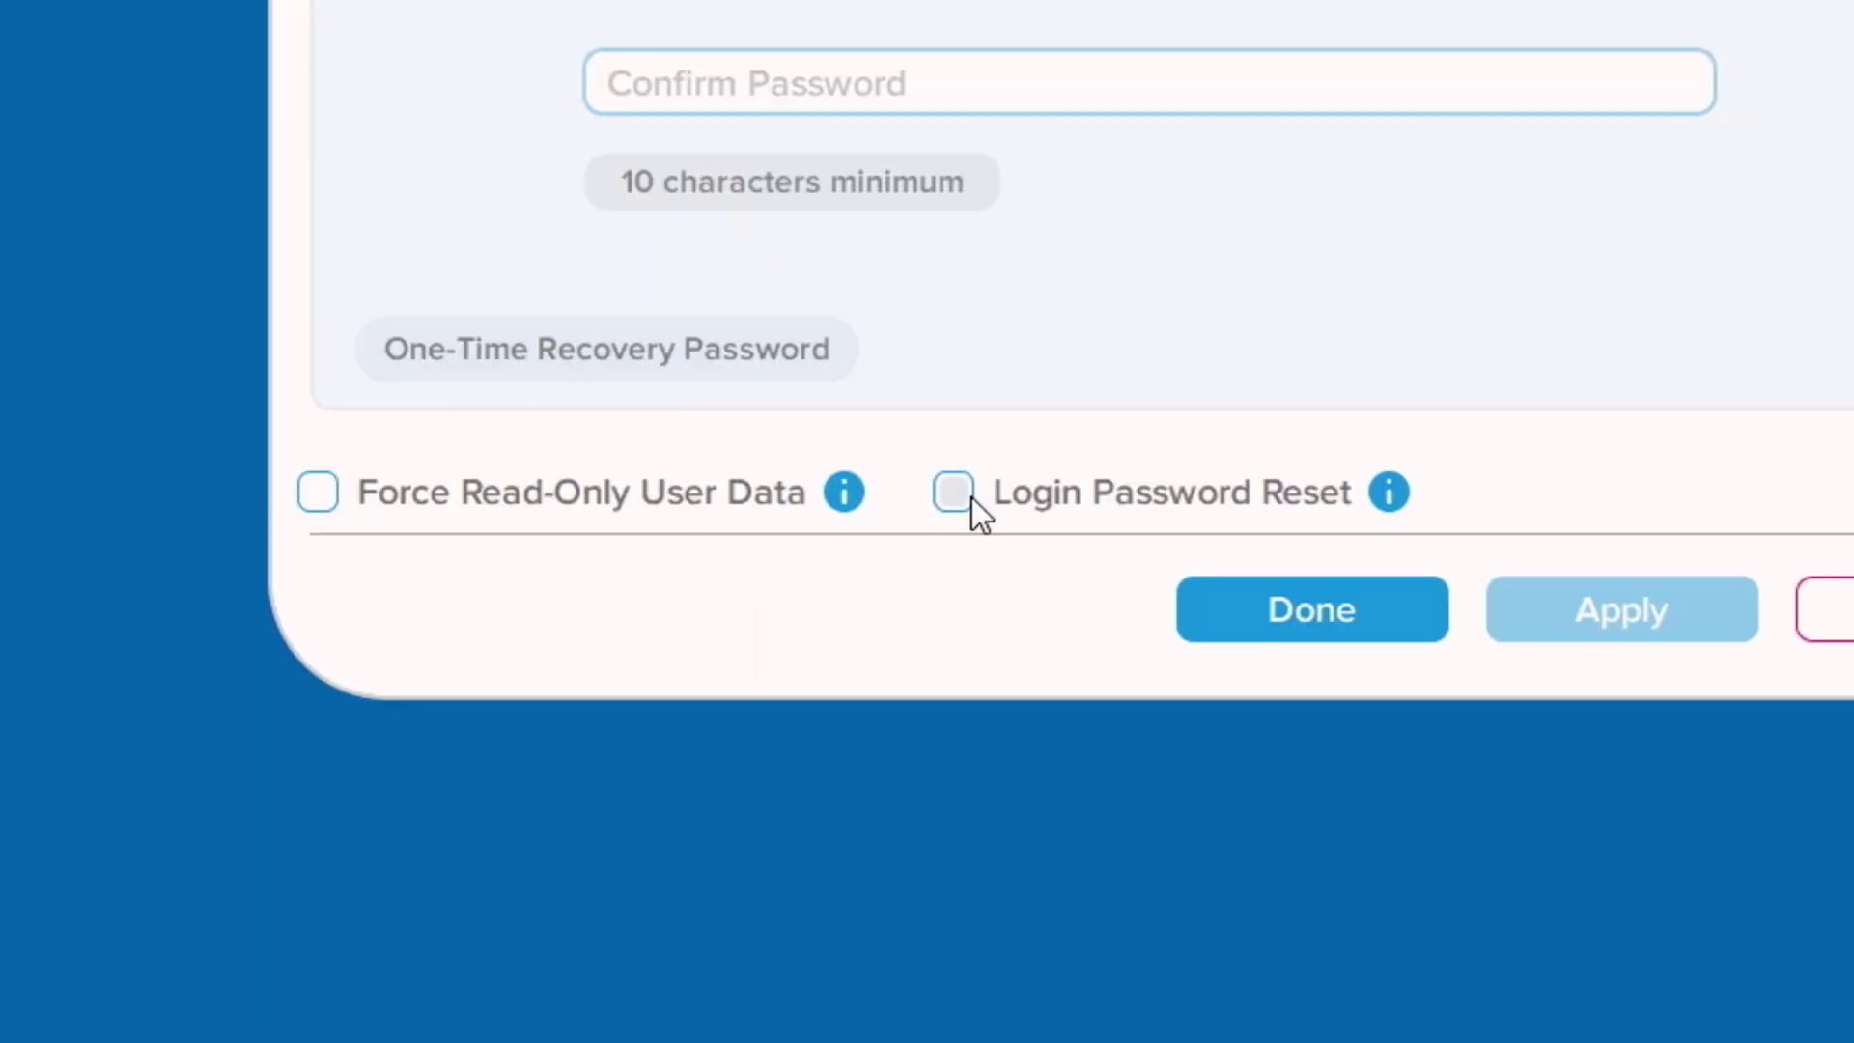
pyautogui.click(970, 495)
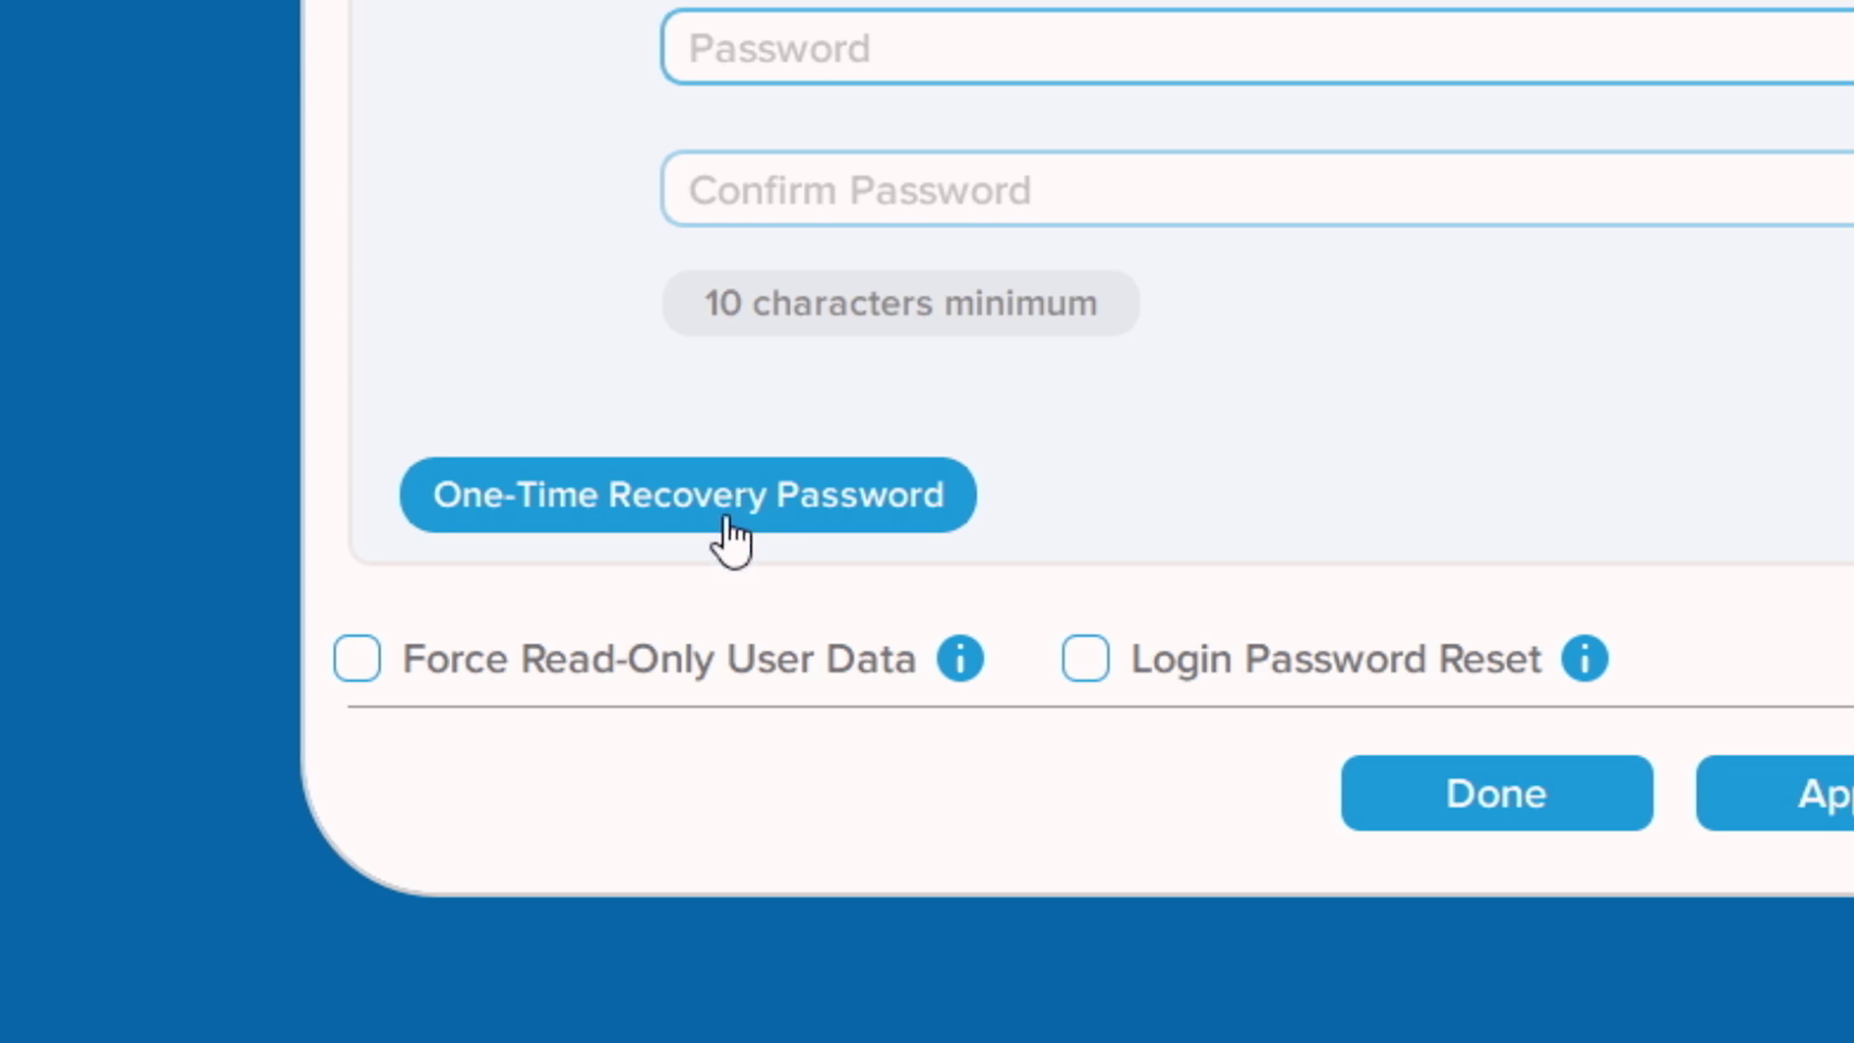
pyautogui.click(639, 529)
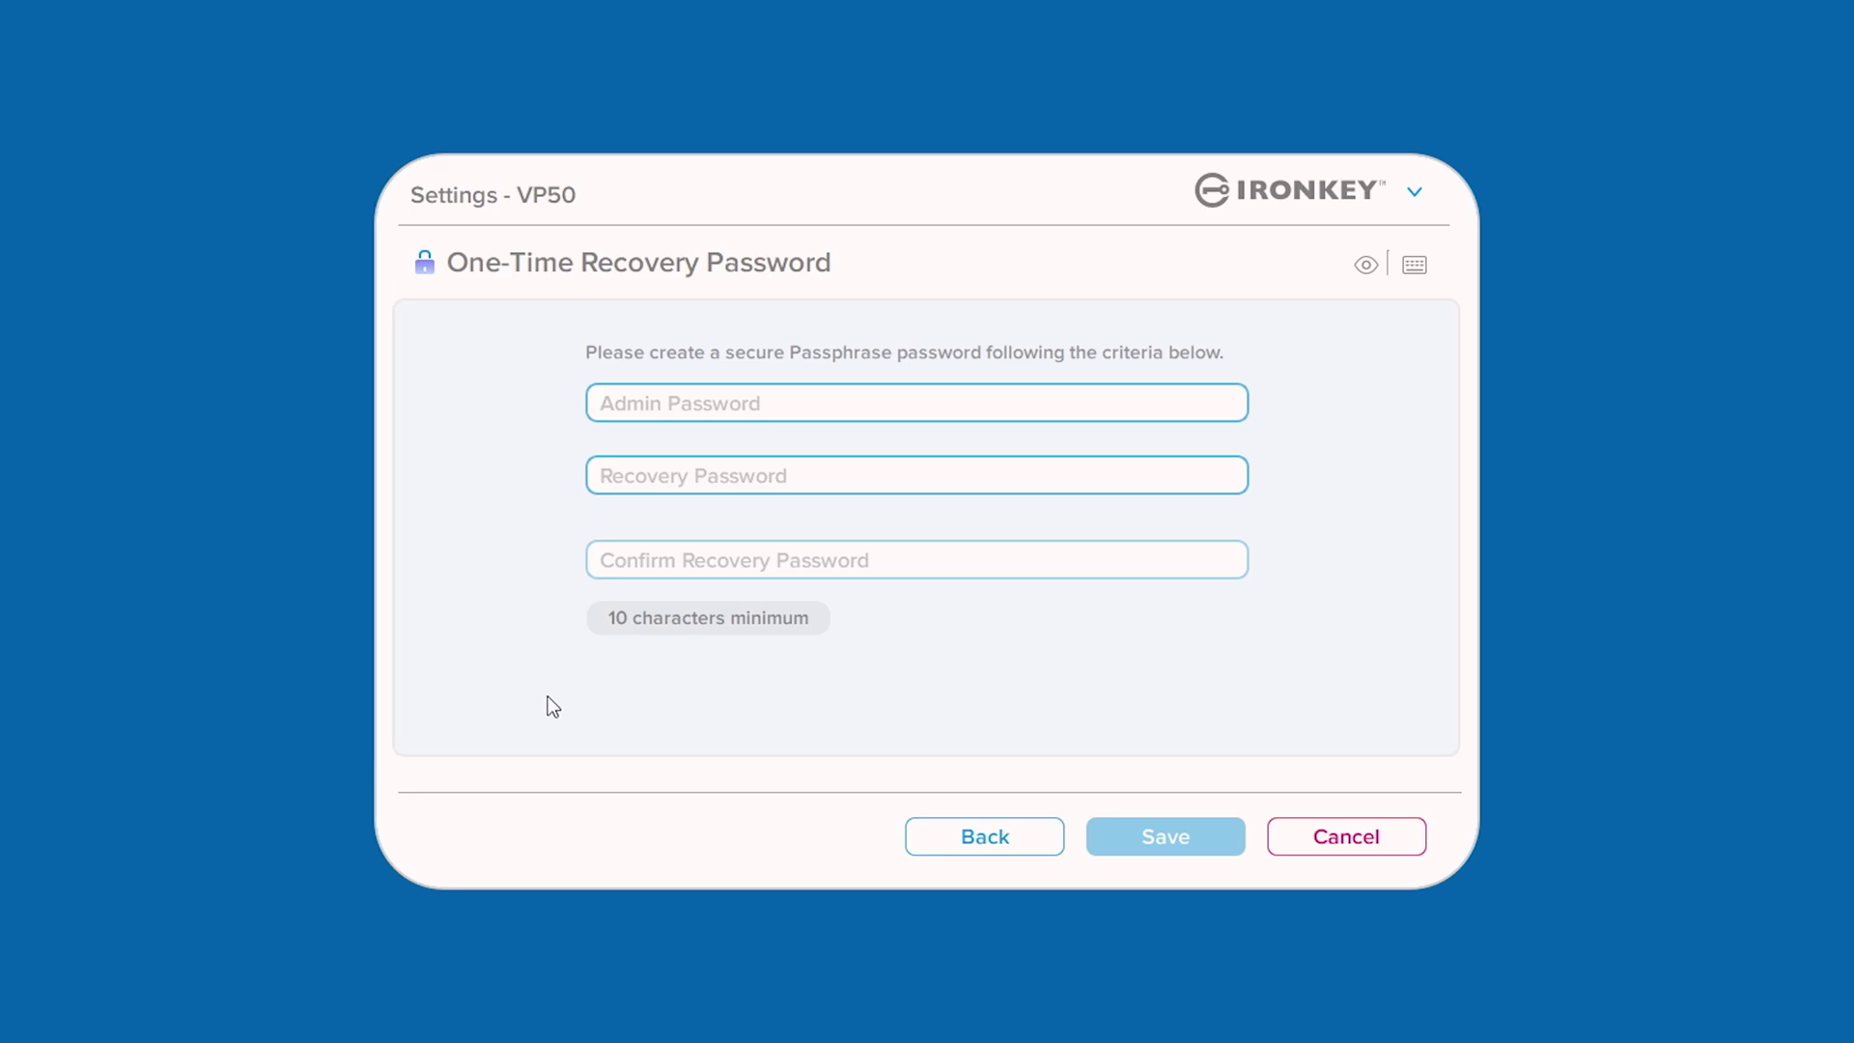
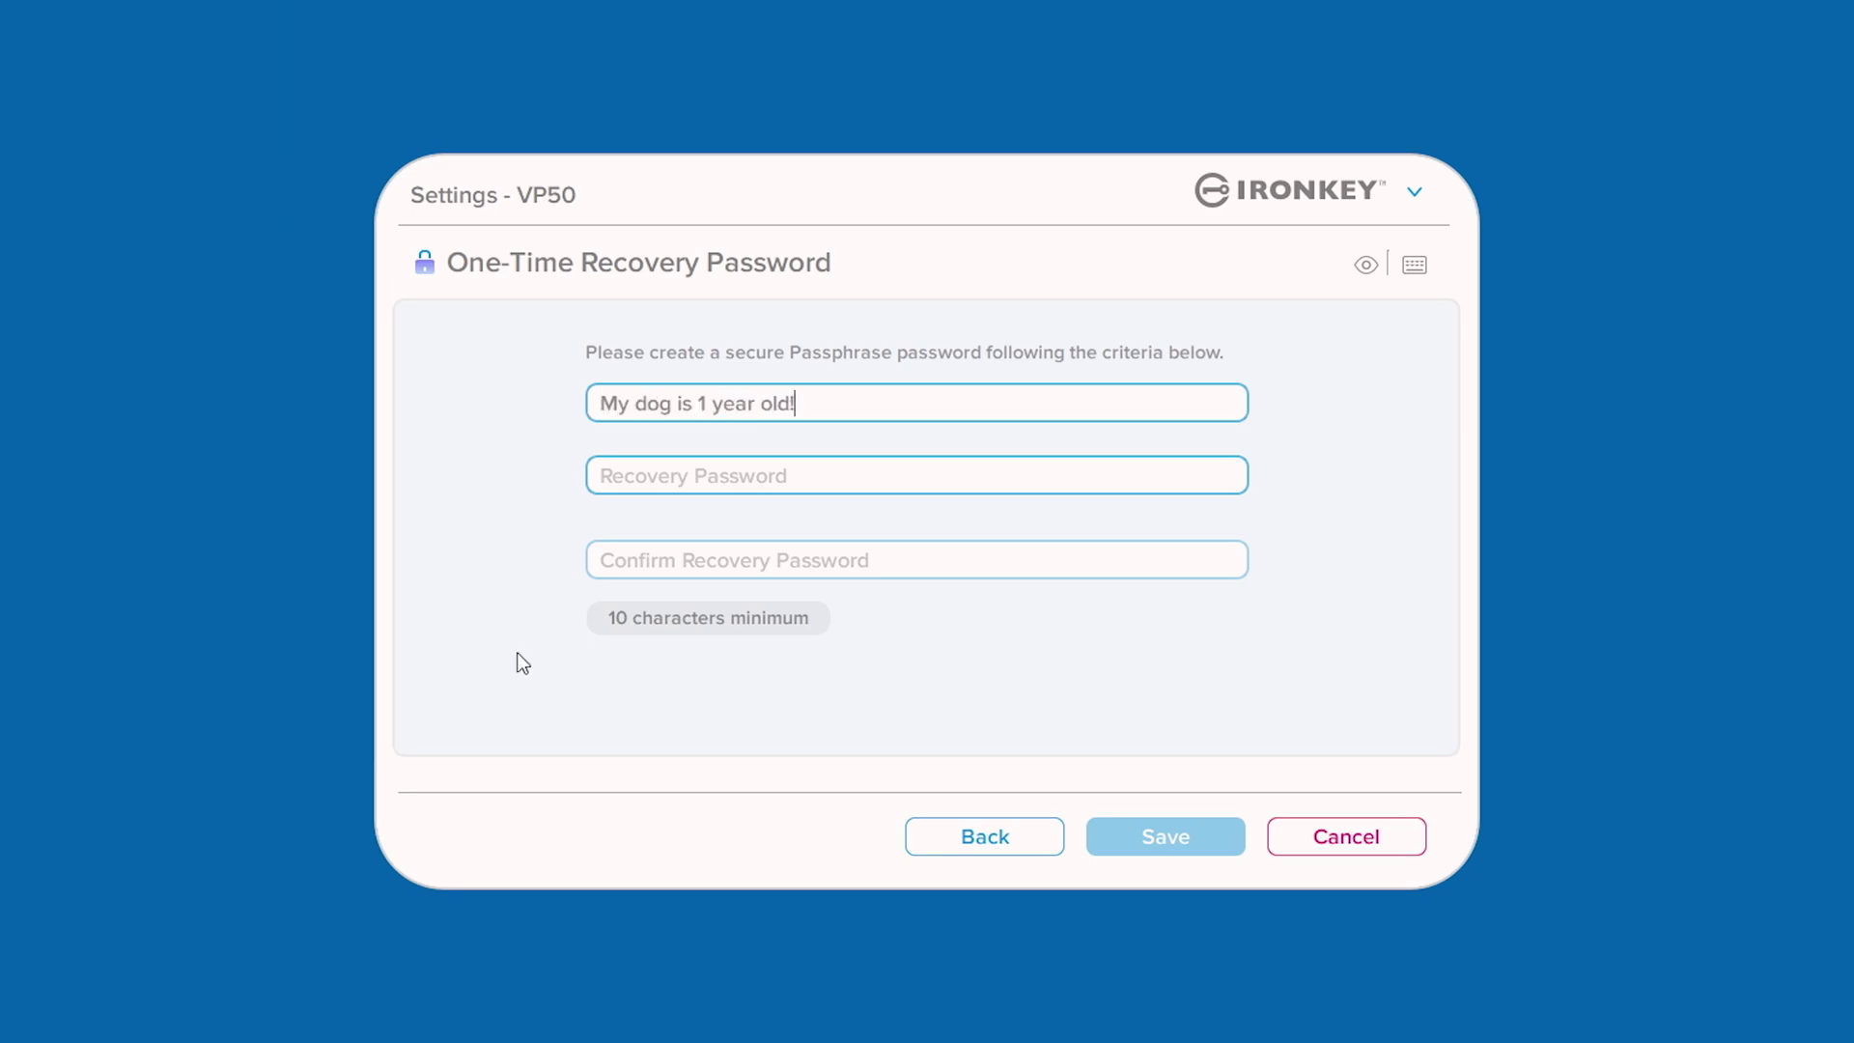
# Enter the admin password and the recovery password, then save the one-time recovery password.
pyautogui.press('Tab')
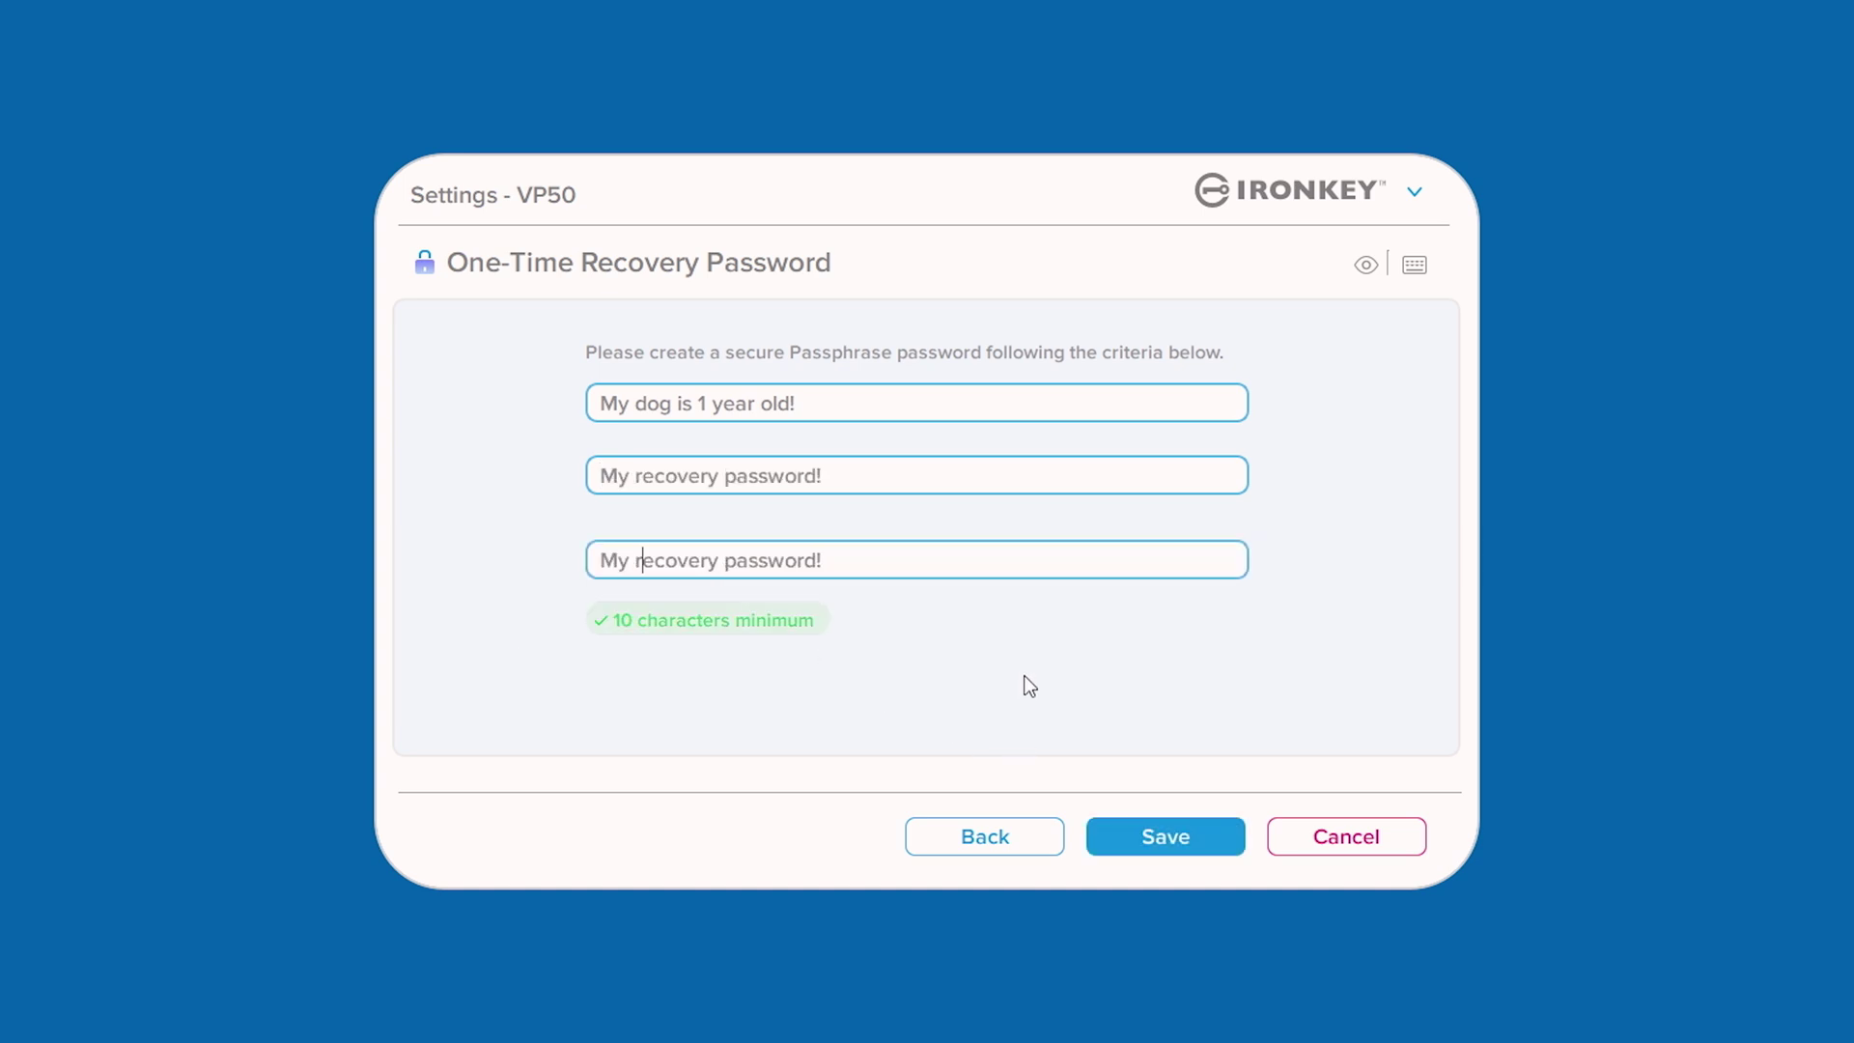
pyautogui.click(1119, 838)
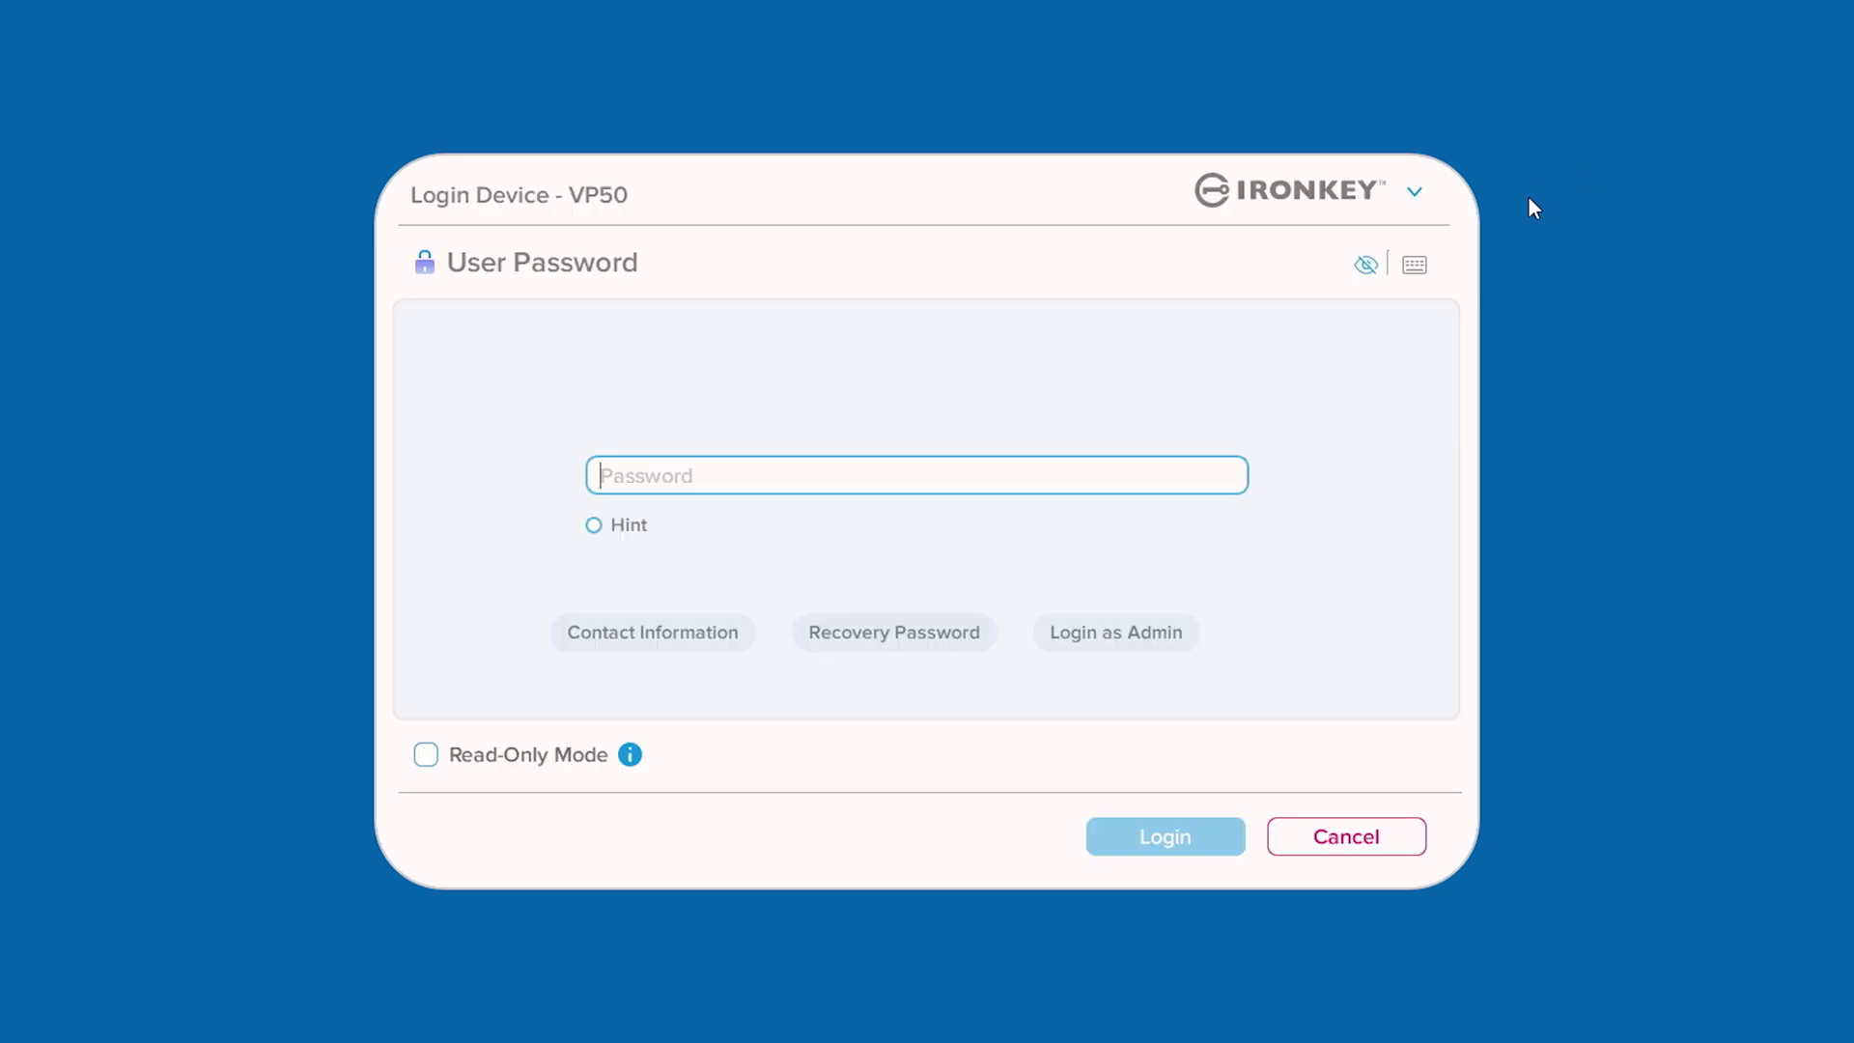
# Use the recovery password to set a new user password, then enter it at the login.
pyautogui.click(898, 657)
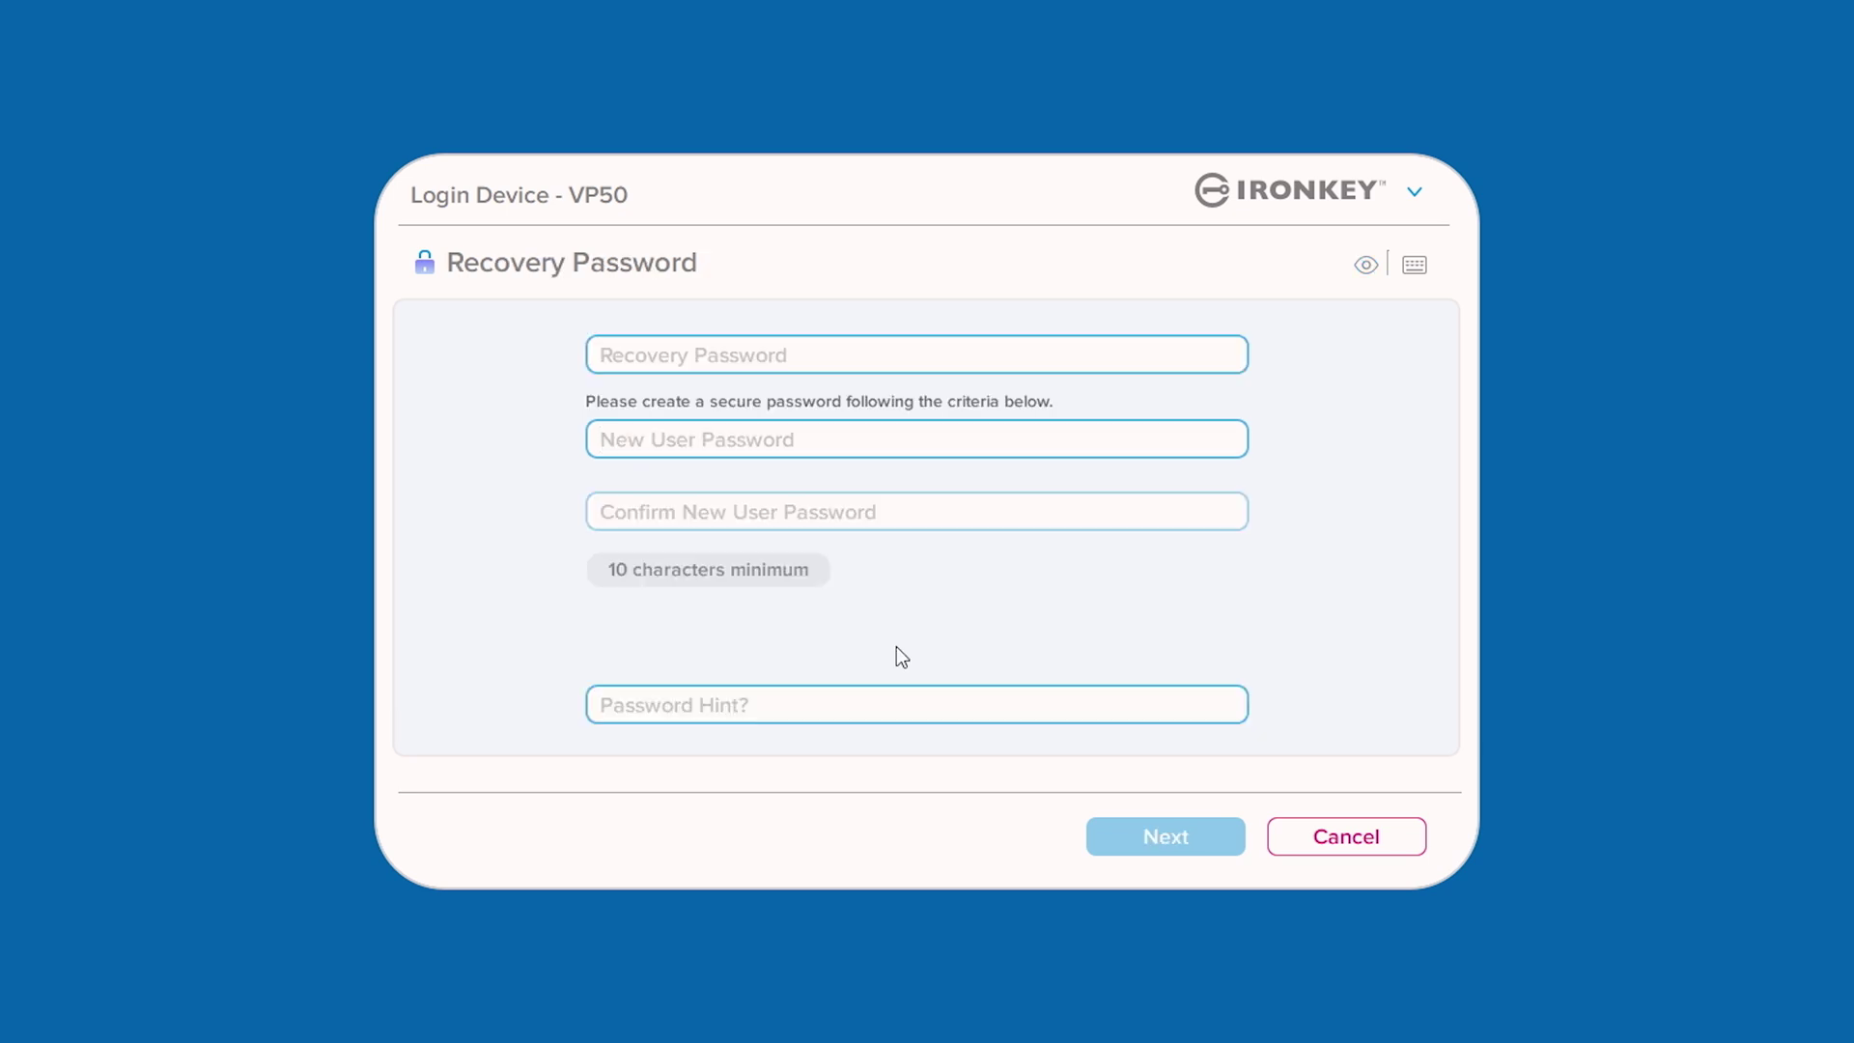
pyautogui.press('Tab')
pyautogui.press('Tab')
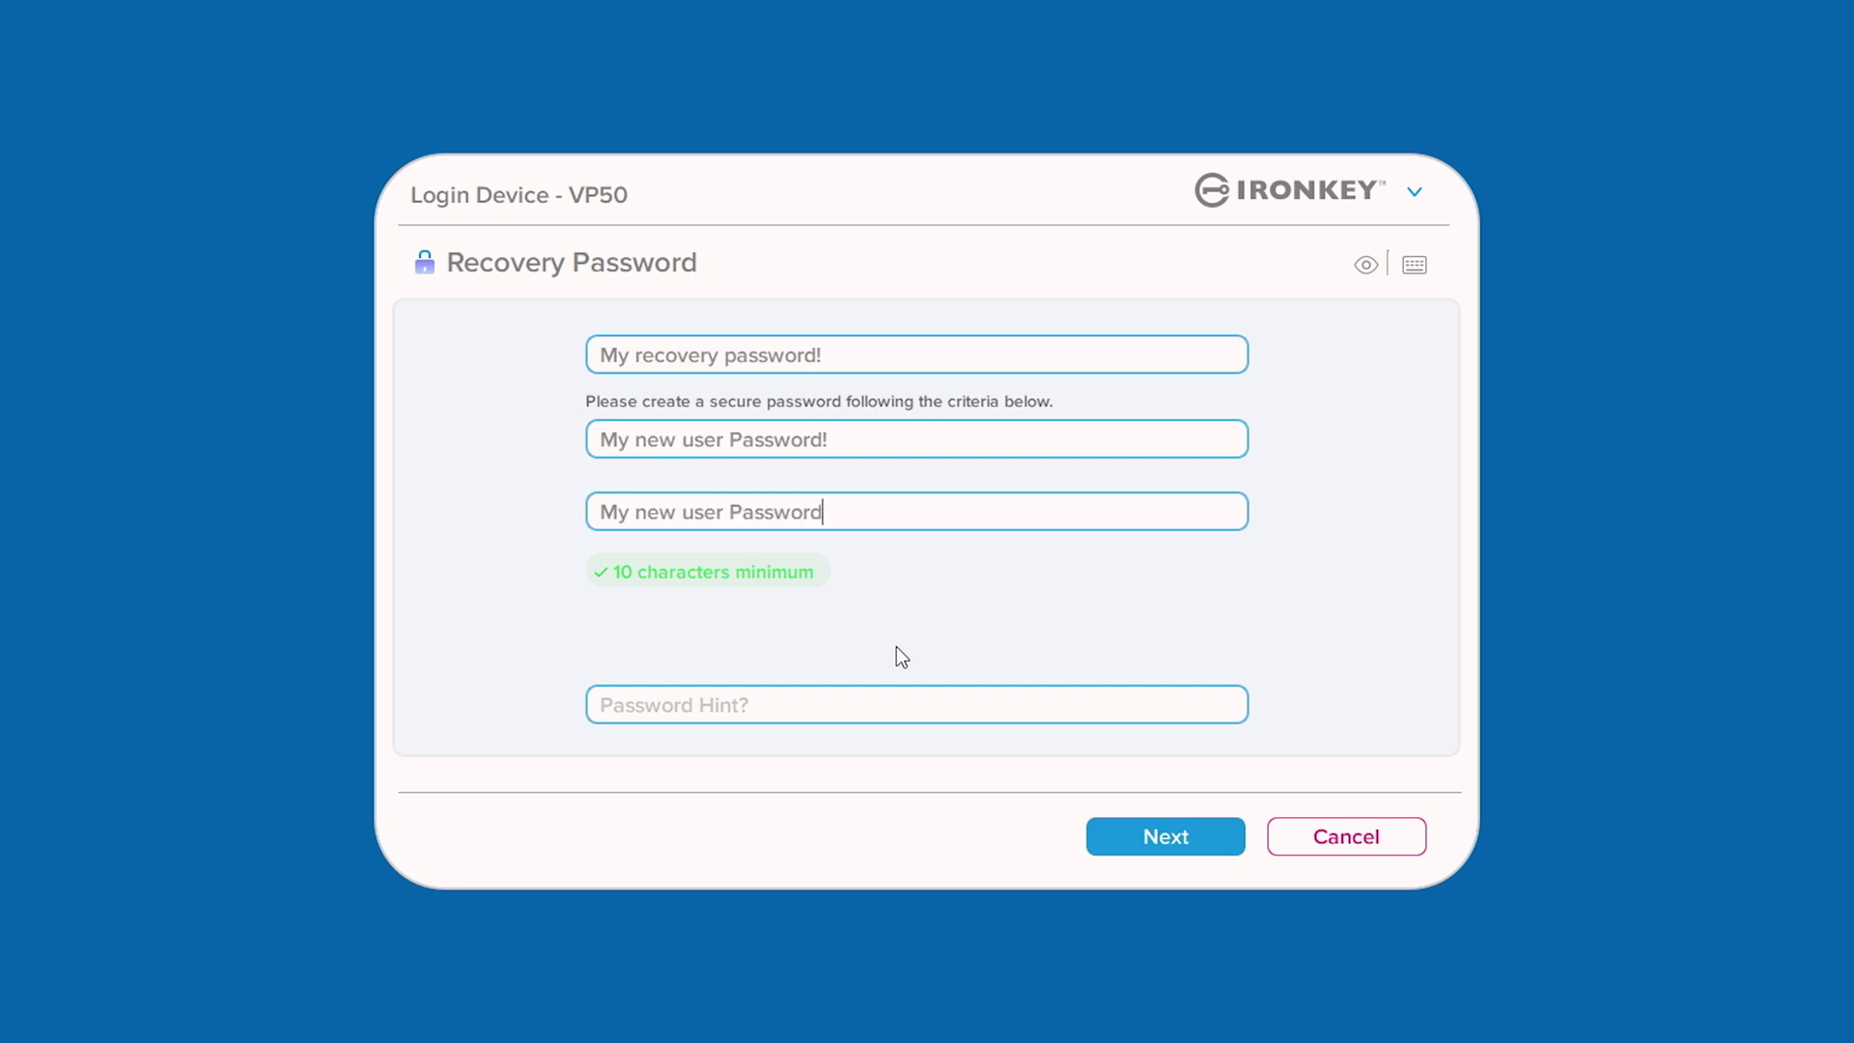
pyautogui.click(1110, 846)
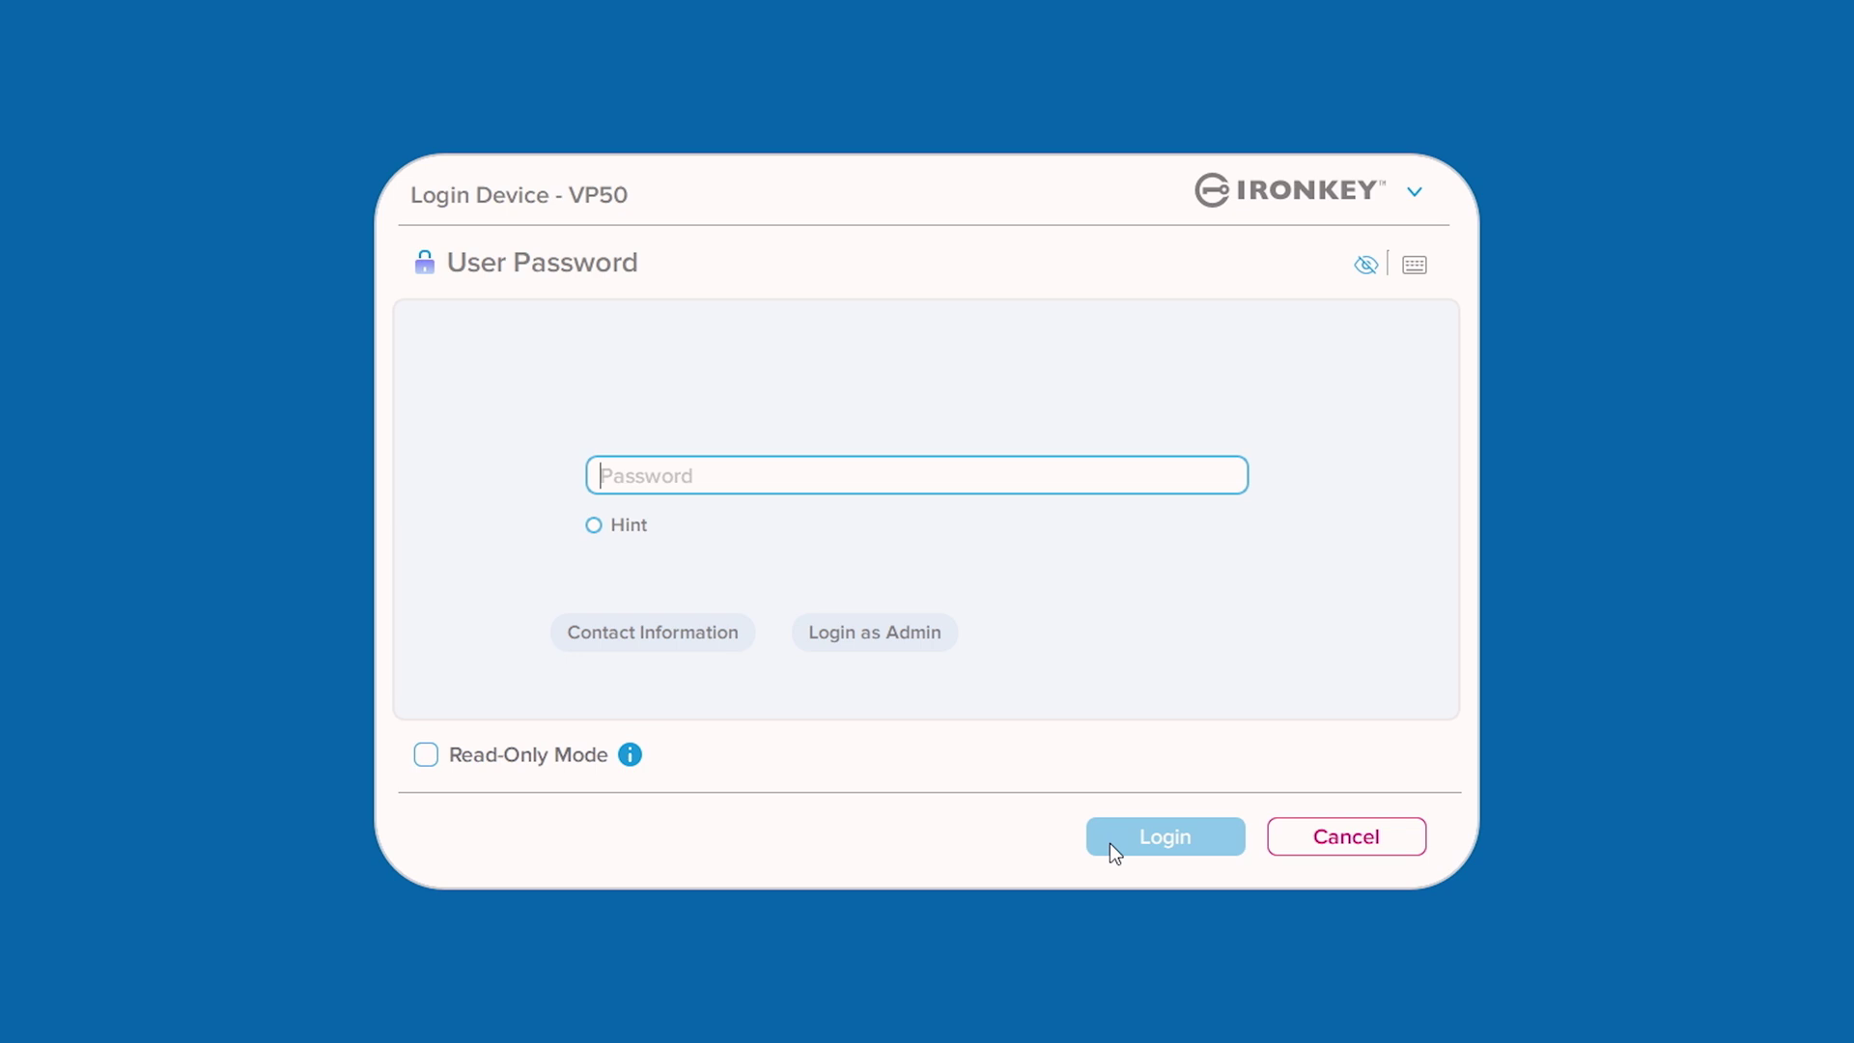
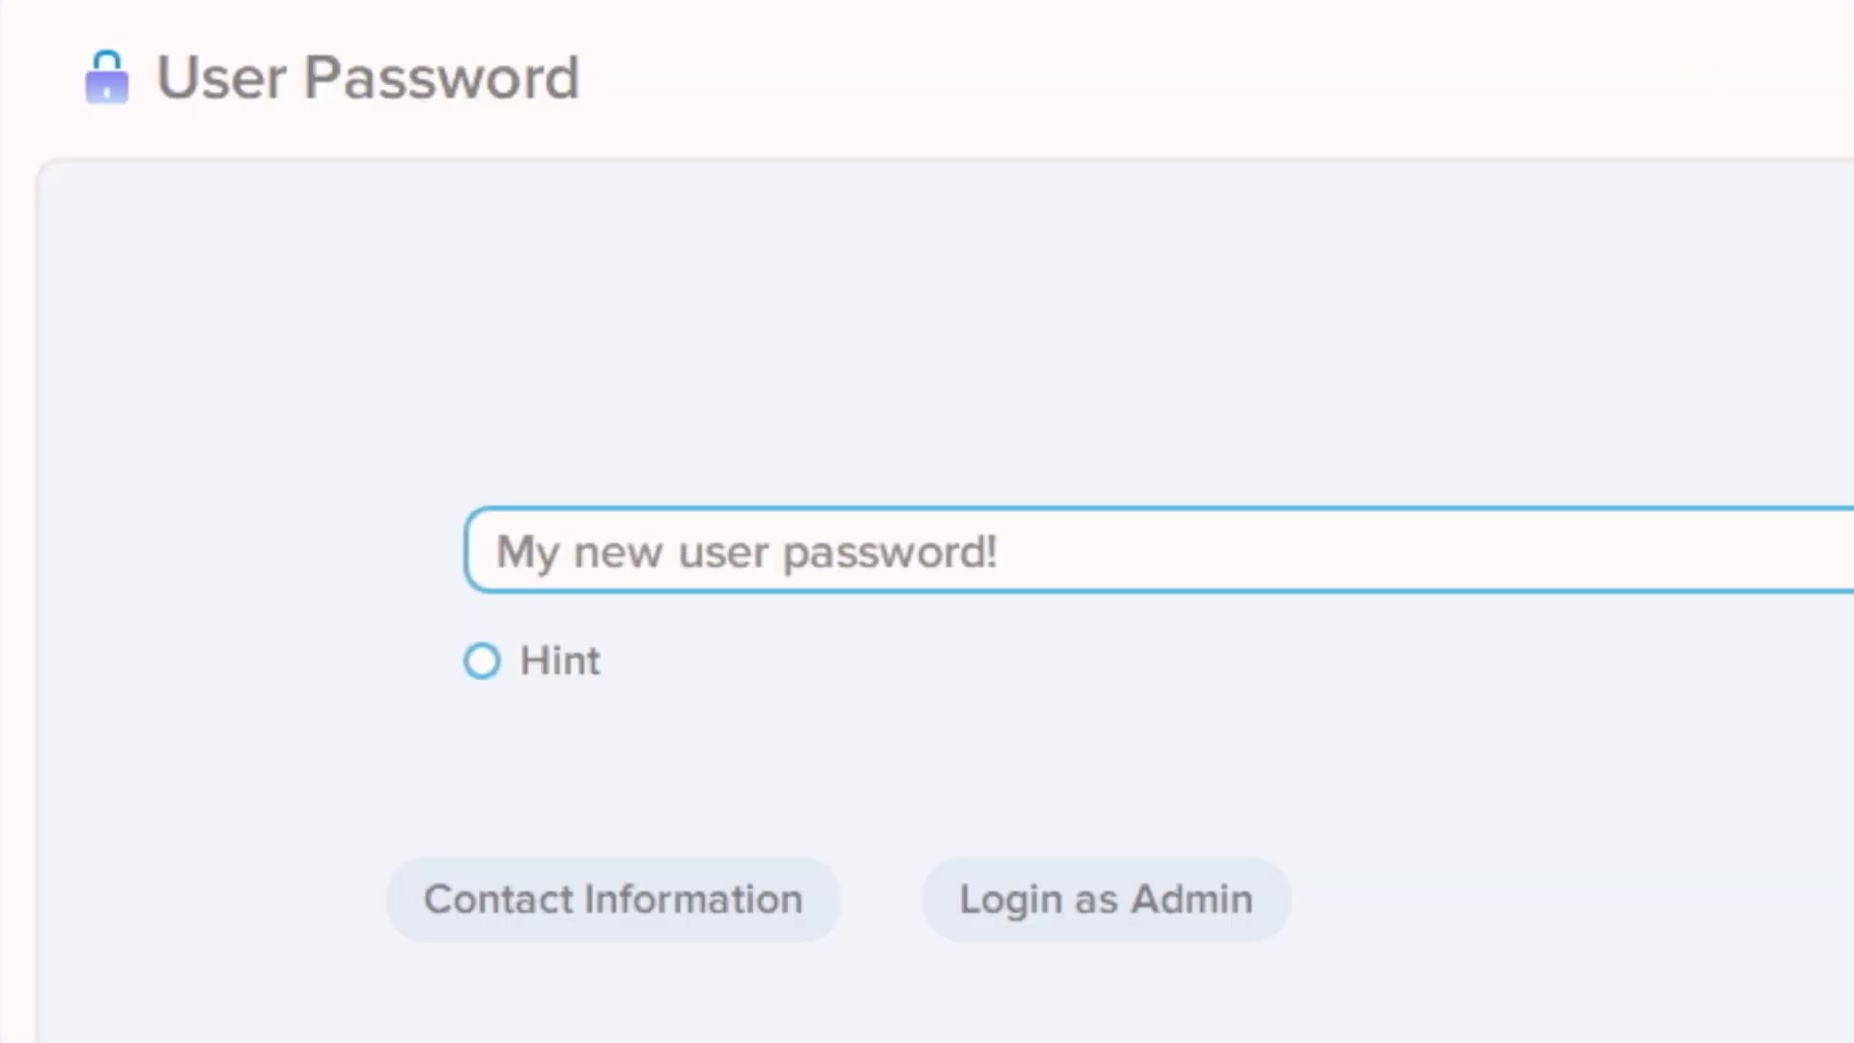
# Try the new user password twice, then log in with the admin password instead.
pyautogui.press('Return')
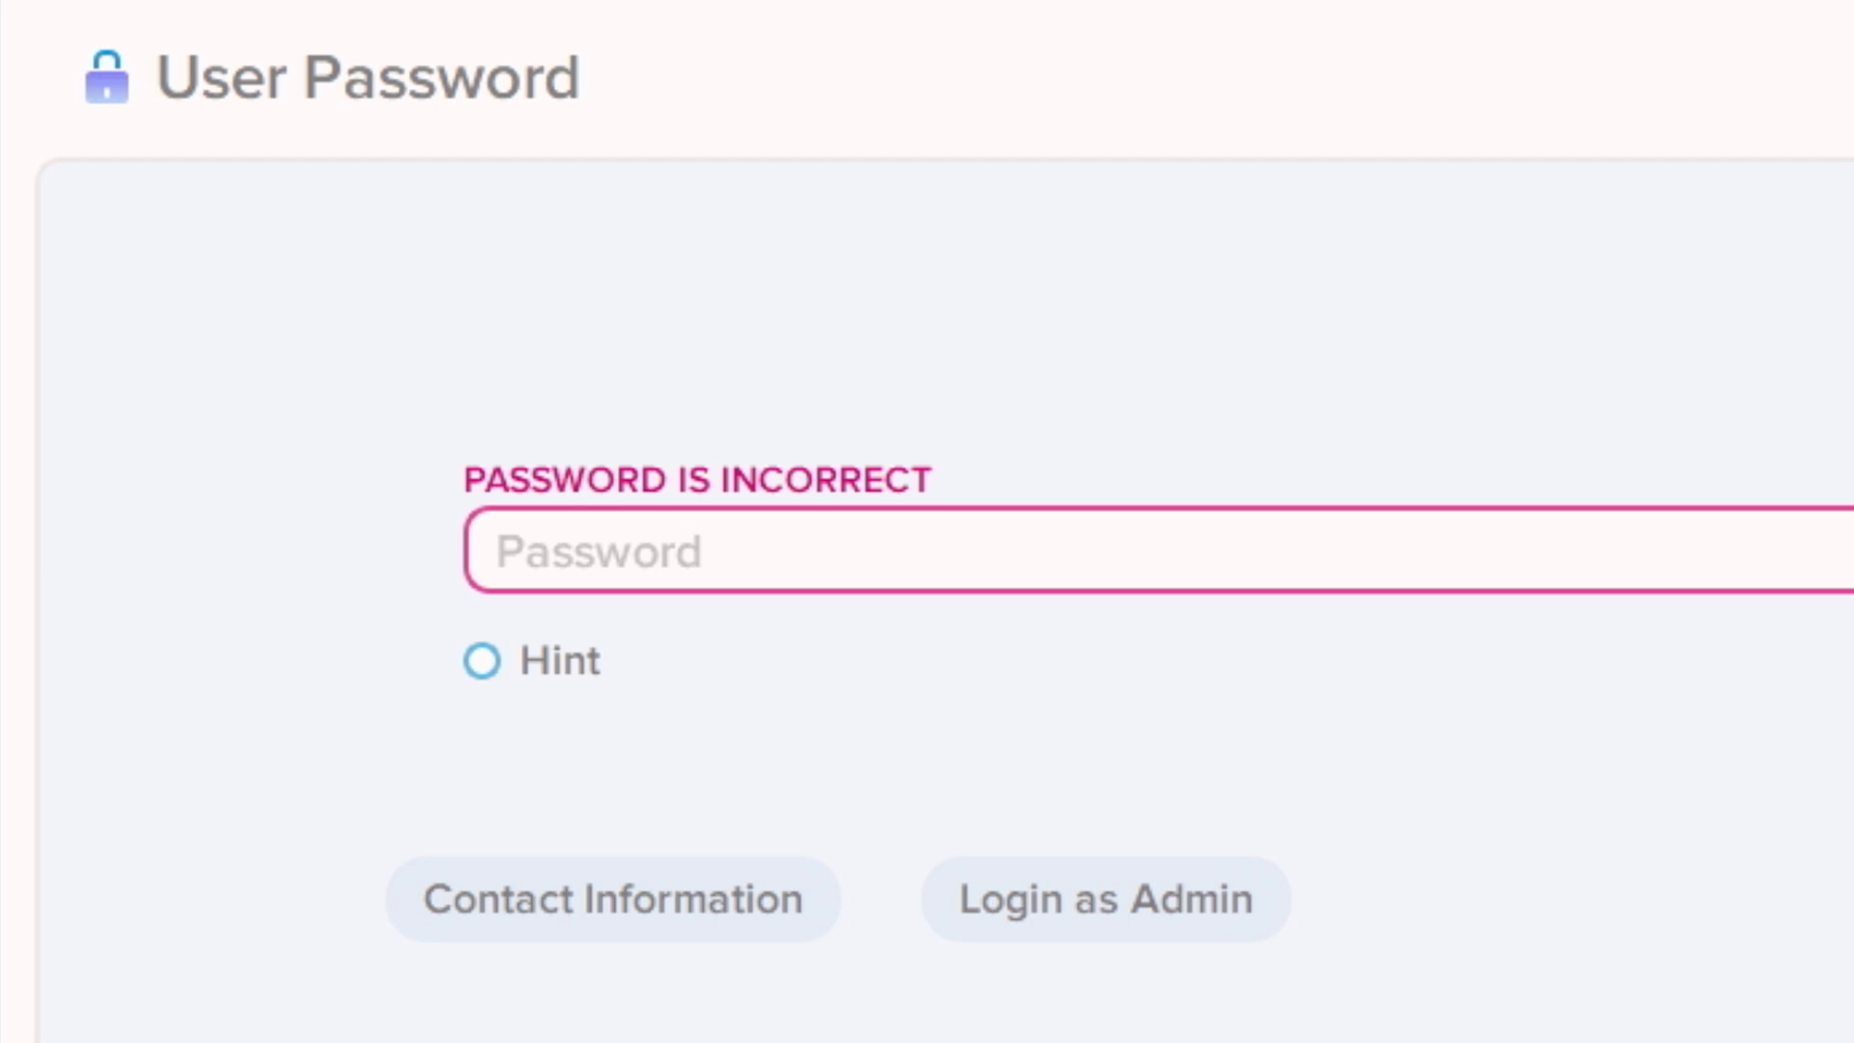
pyautogui.press('Return')
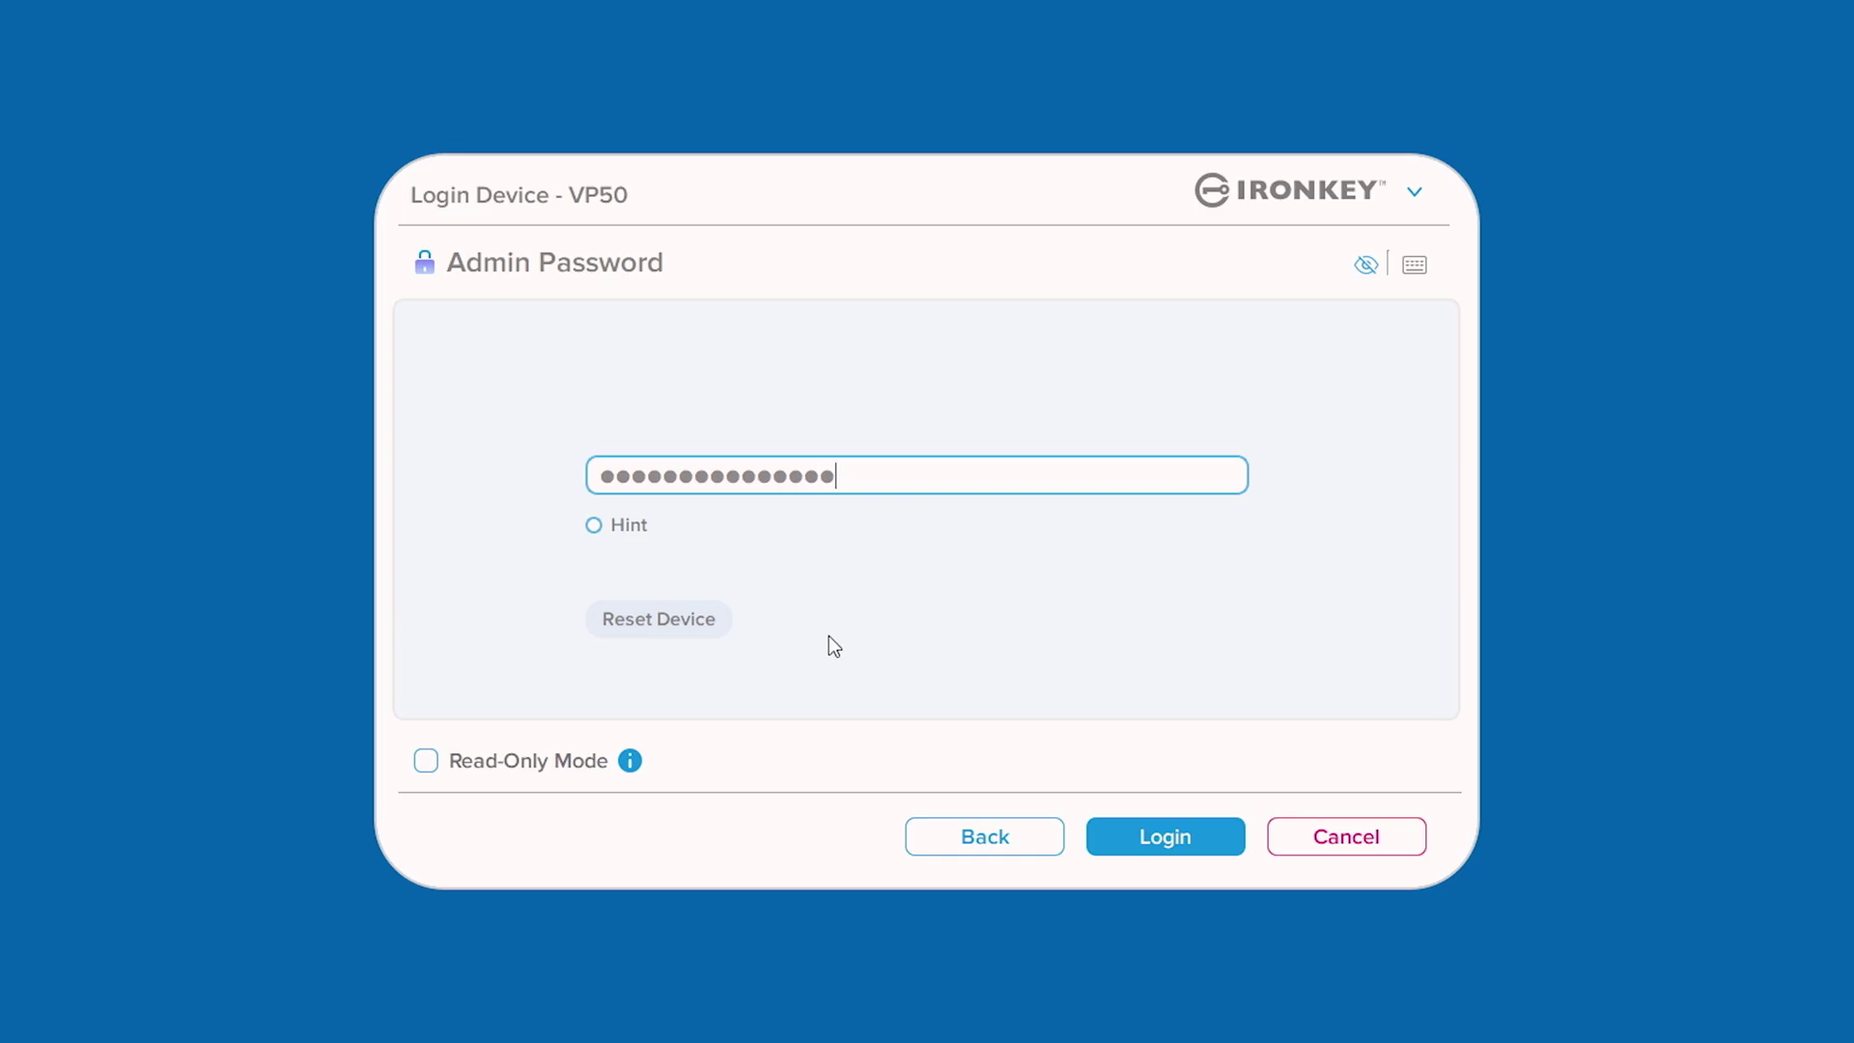
pyautogui.click(1153, 844)
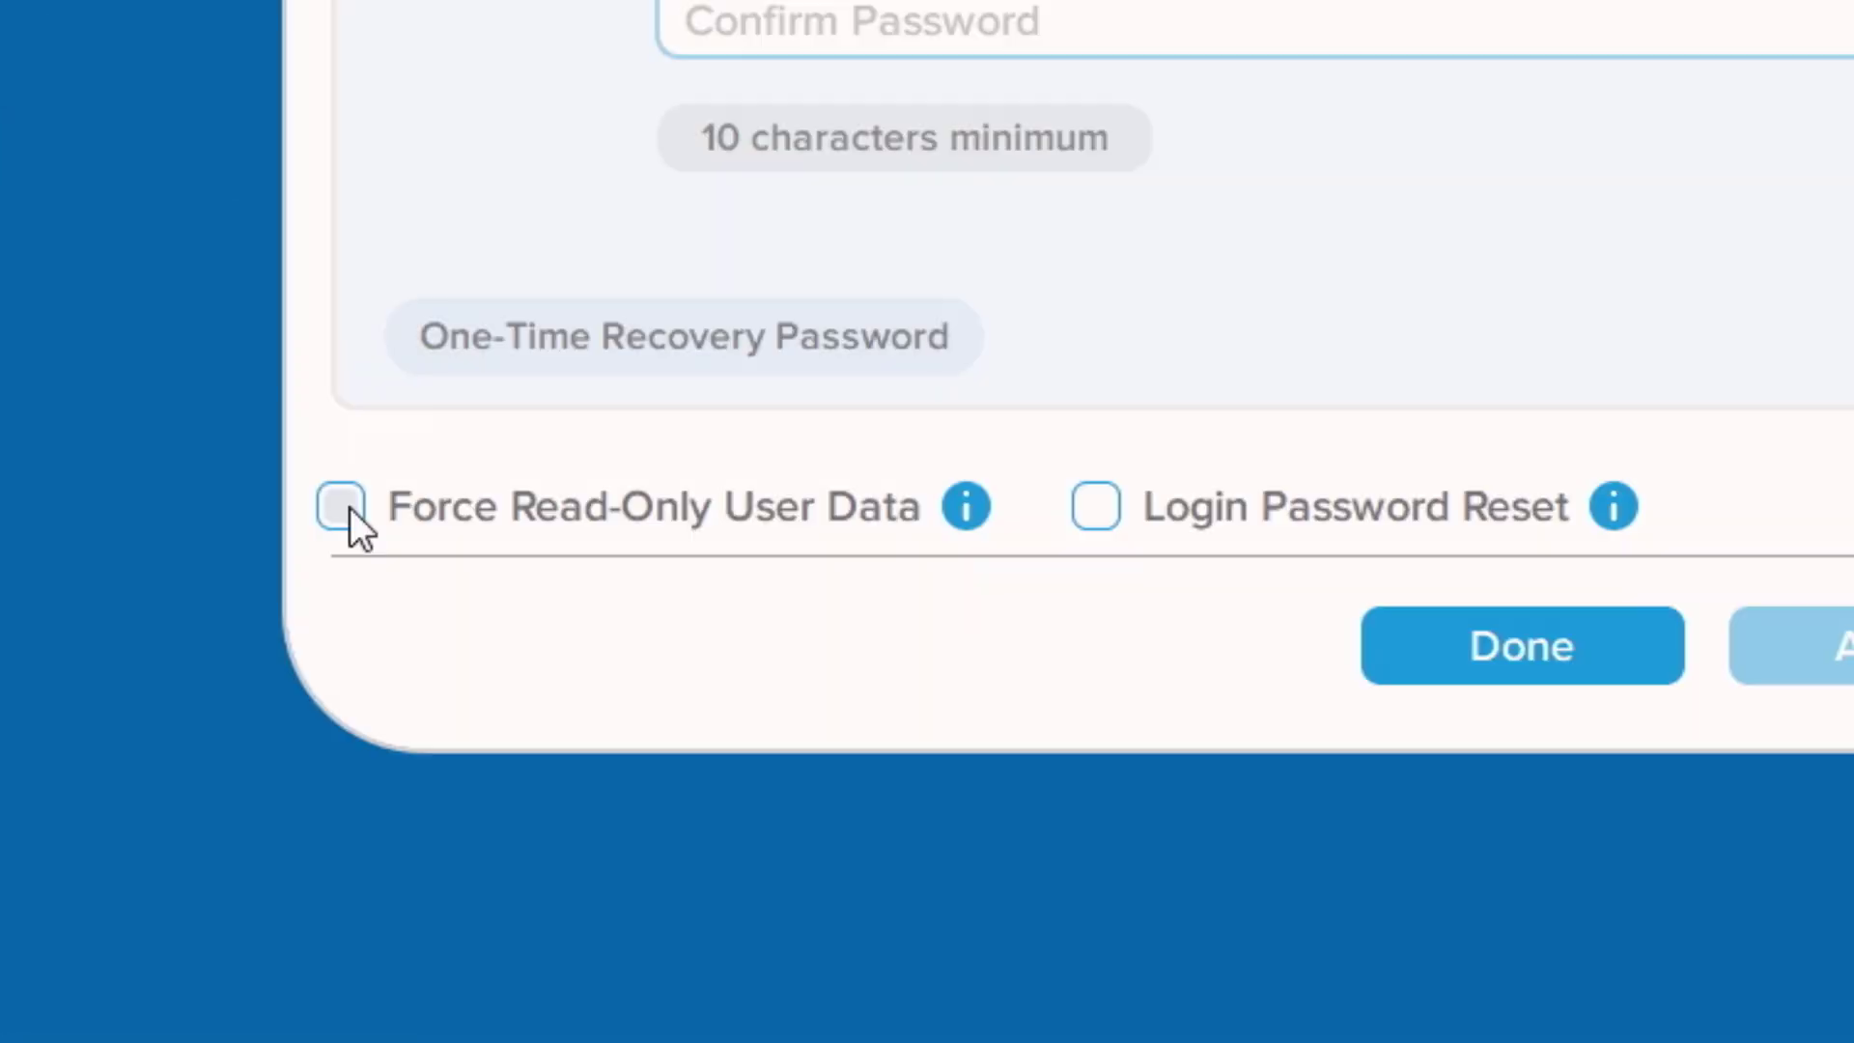
# Tick the Force Read-Only User Data checkbox on the Admin Options page.
pyautogui.click(344, 505)
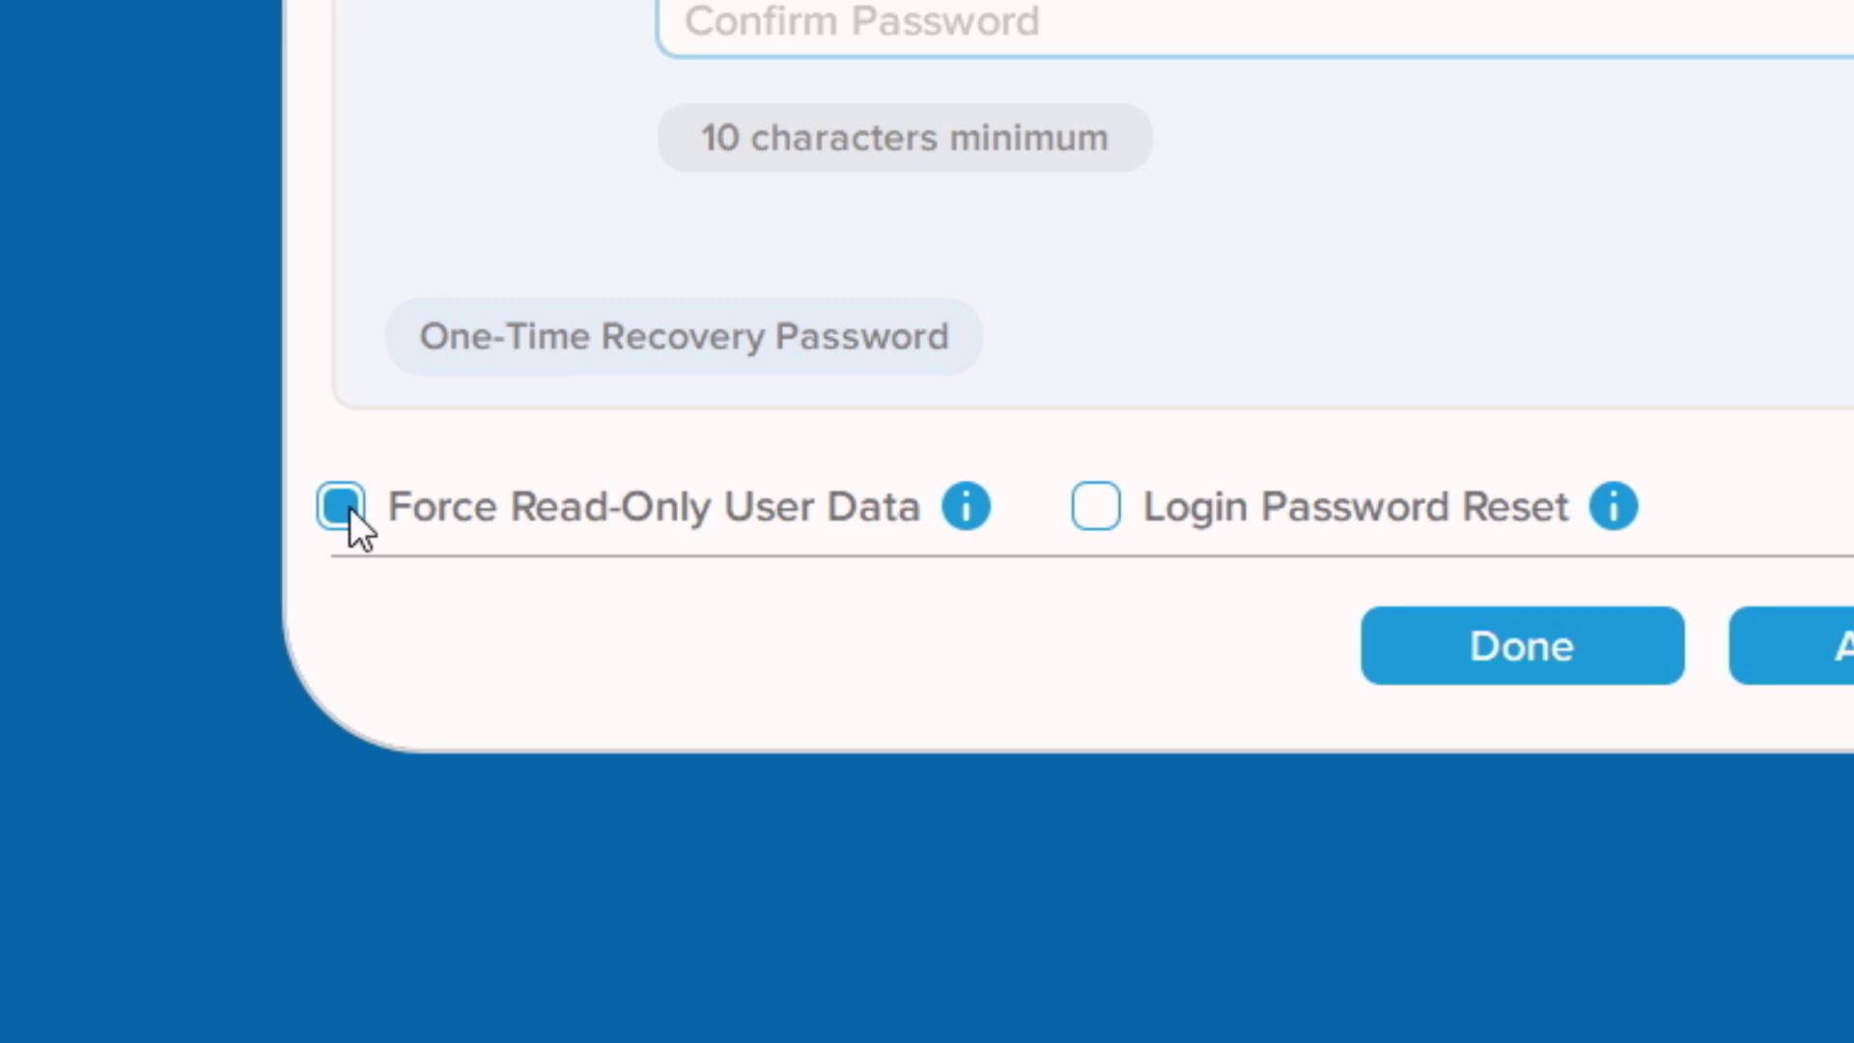